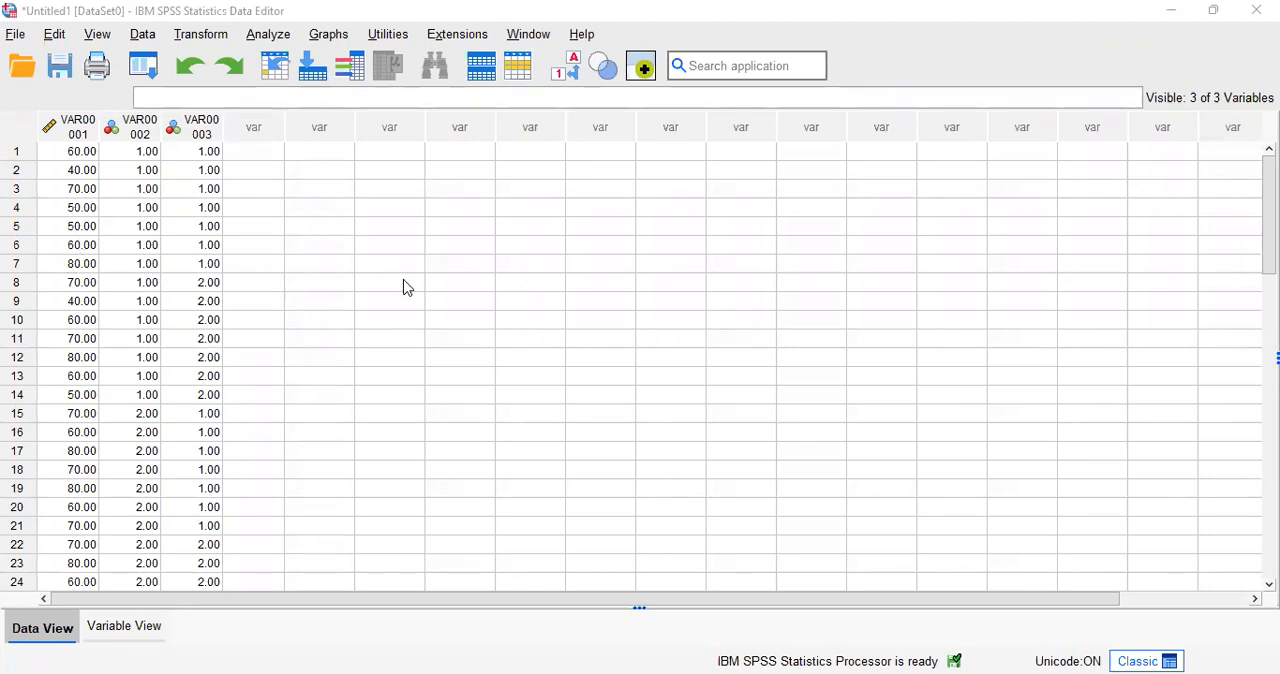
Step: Show the variable definitions and rename the first variable to HASIL
{"action": "left_click", "coordinate": [148, 628]}
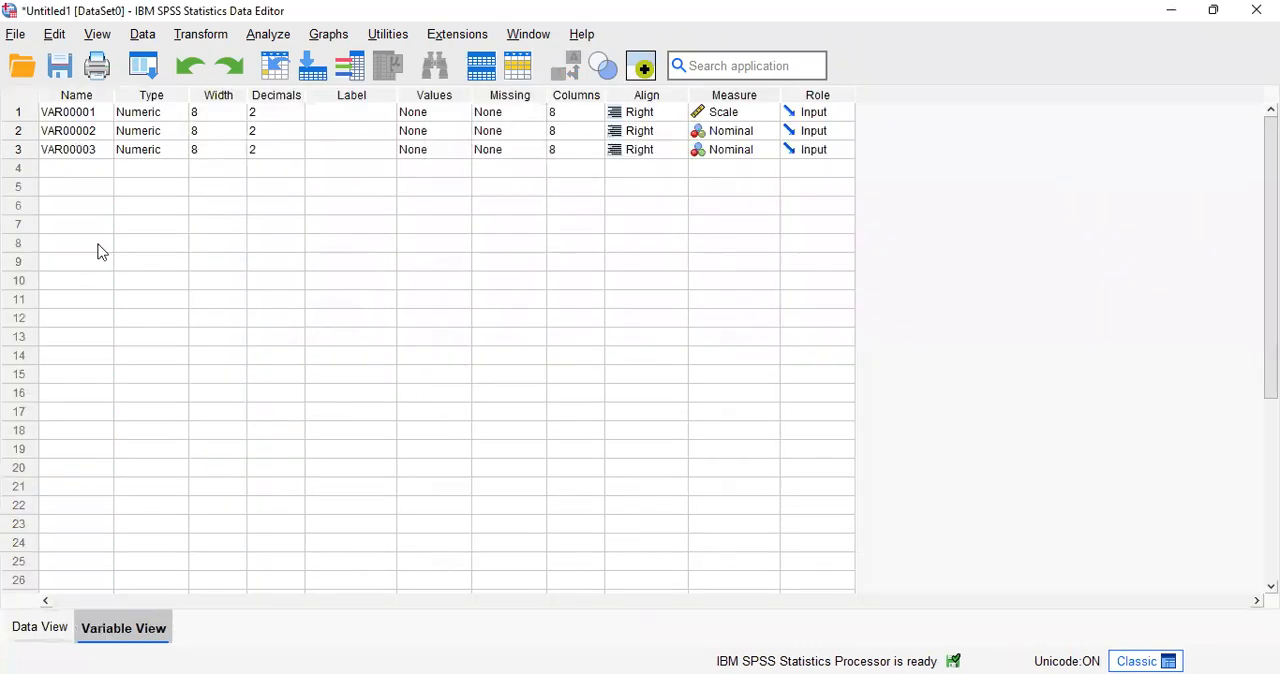
{"action": "left_click", "coordinate": [96, 113]}
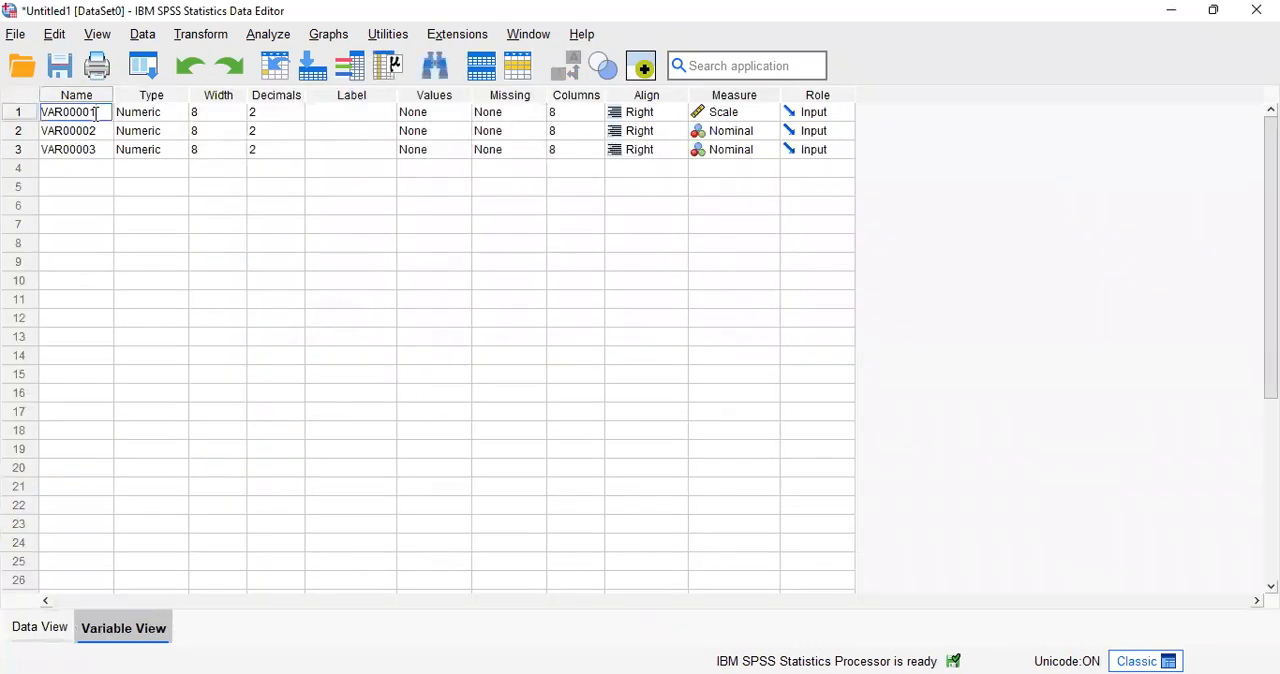
{"action": "key", "text": "BackSpace"}
{"action": "key", "text": "BackSpace"}
{"action": "key", "text": "BackSpace"}
{"action": "key", "text": "BackSpace"}
{"action": "key", "text": "BackSpace"}
{"action": "key", "text": "BackSpace"}
{"action": "key", "text": "BackSpace"}
{"action": "key", "text": "BackSpace"}
{"action": "type", "text": "HASIL"}
Step: Give the HASIL variable the label "HASIL BELAJAR MATEMATIKA"
{"action": "left_click", "coordinate": [340, 111]}
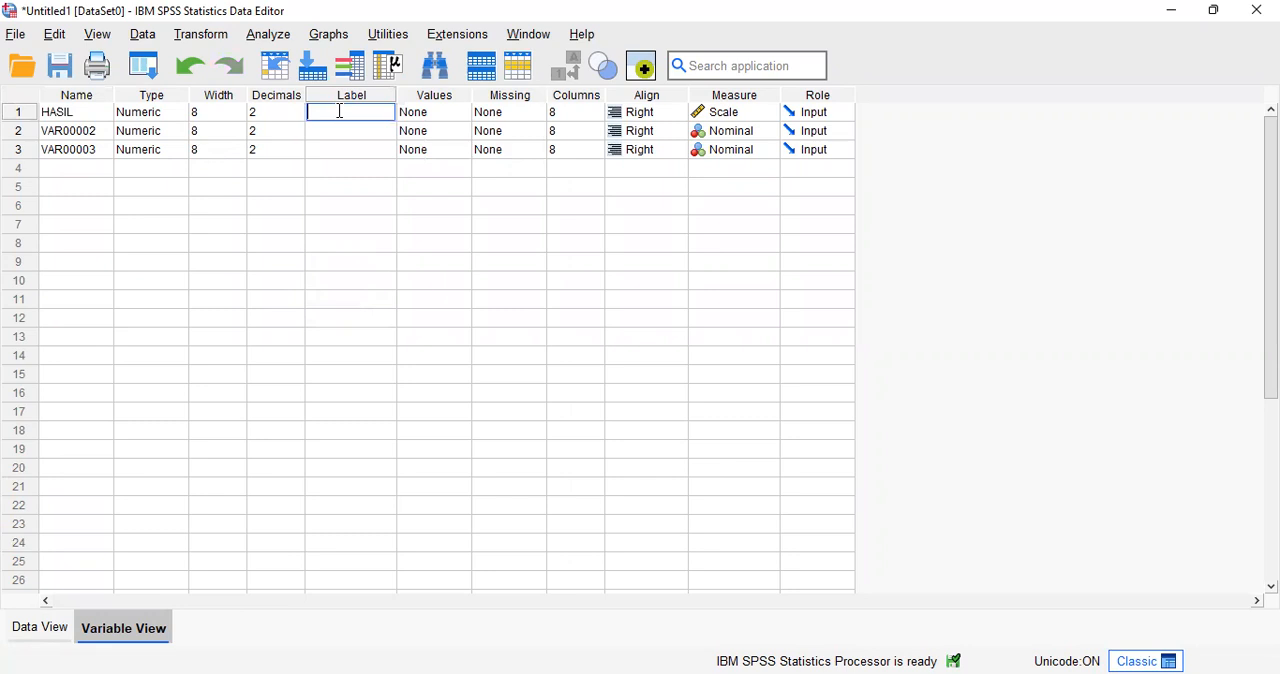
{"action": "type", "text": "HASIL BELAJAR MATEMATIKA"}
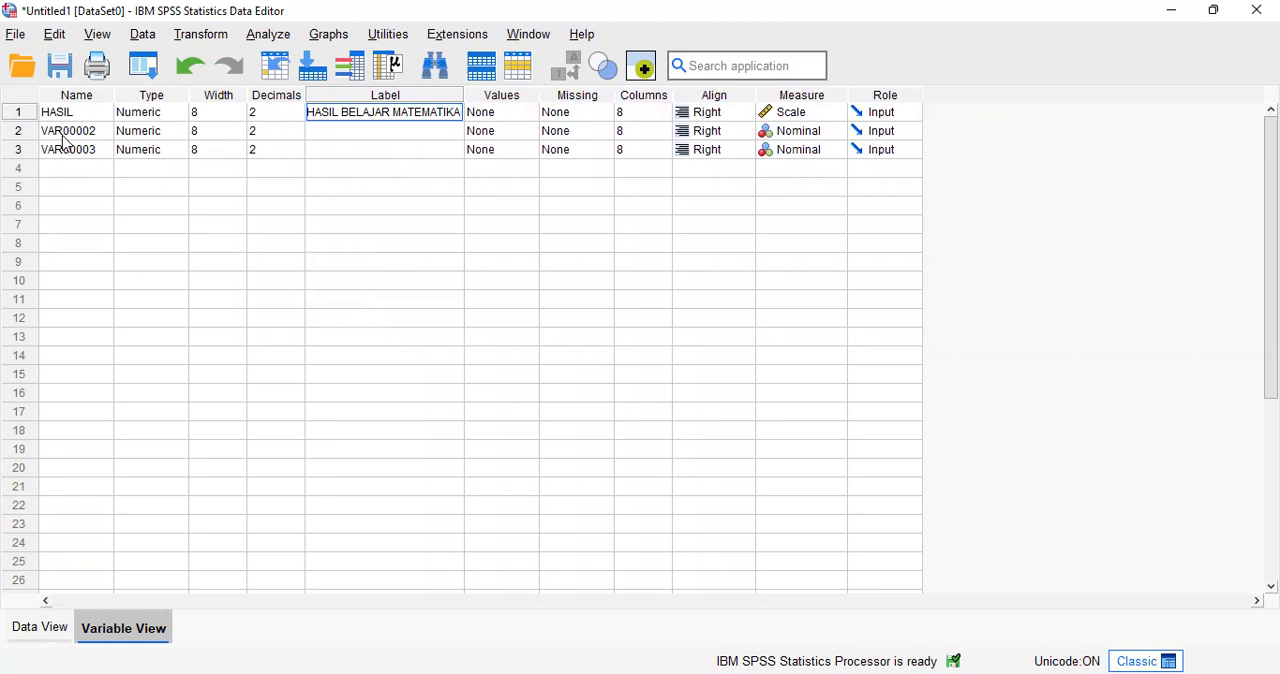
Step: Rename the second variable, VAR00002, to PENDIDIKAN
{"action": "left_click", "coordinate": [108, 131]}
{"action": "mouse_move", "coordinate": [108, 131]}
{"action": "left_mouse_down"}
{"action": "mouse_move", "coordinate": [74, 131]}
{"action": "mouse_move", "coordinate": [108, 131]}
{"action": "left_mouse_up"}
{"action": "key", "text": "BackSpace"}
{"action": "key", "text": "BackSpace"}
{"action": "key", "text": "BackSpace"}
{"action": "key", "text": "BackSpace"}
{"action": "key", "text": "BackSpace"}
{"action": "type", "text": "PEN"}
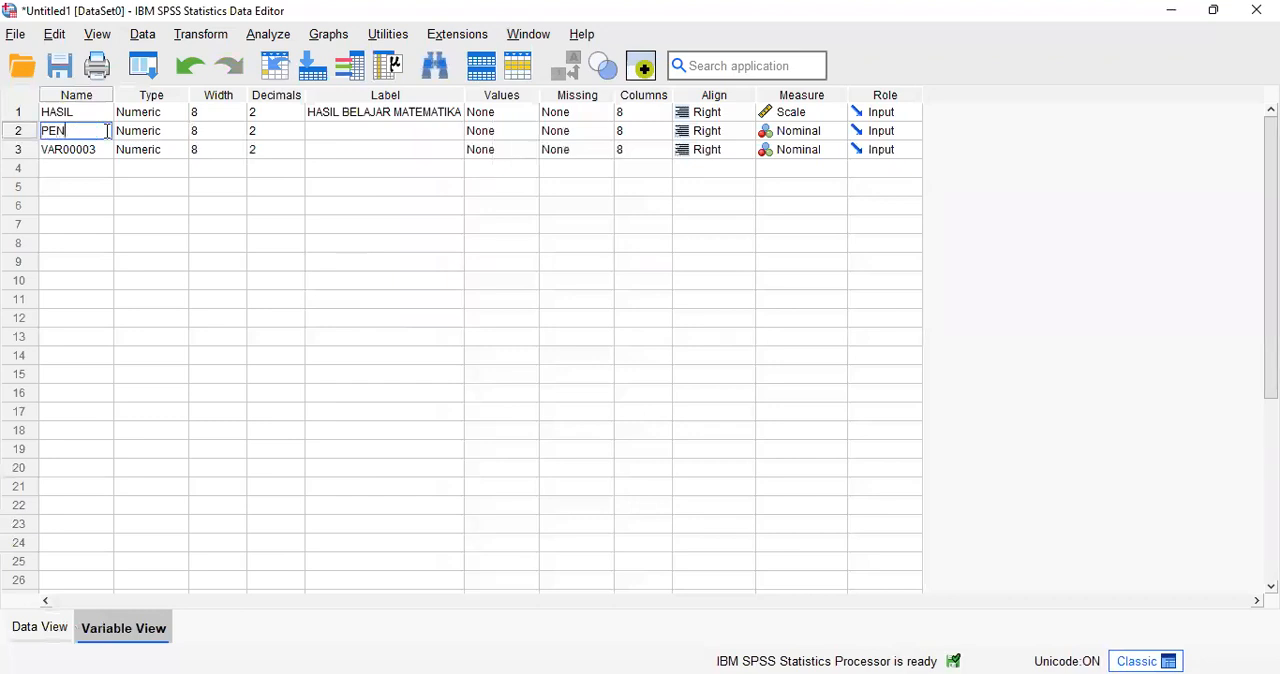
{"action": "type", "text": "DIDIKAN"}
Step: Give the PENDIDIKAN variable the label "JENJANG PENDIDIKAN TERAKHIR ORANGTUA"
{"action": "left_click", "coordinate": [327, 136]}
{"action": "type", "text": "JENK"}
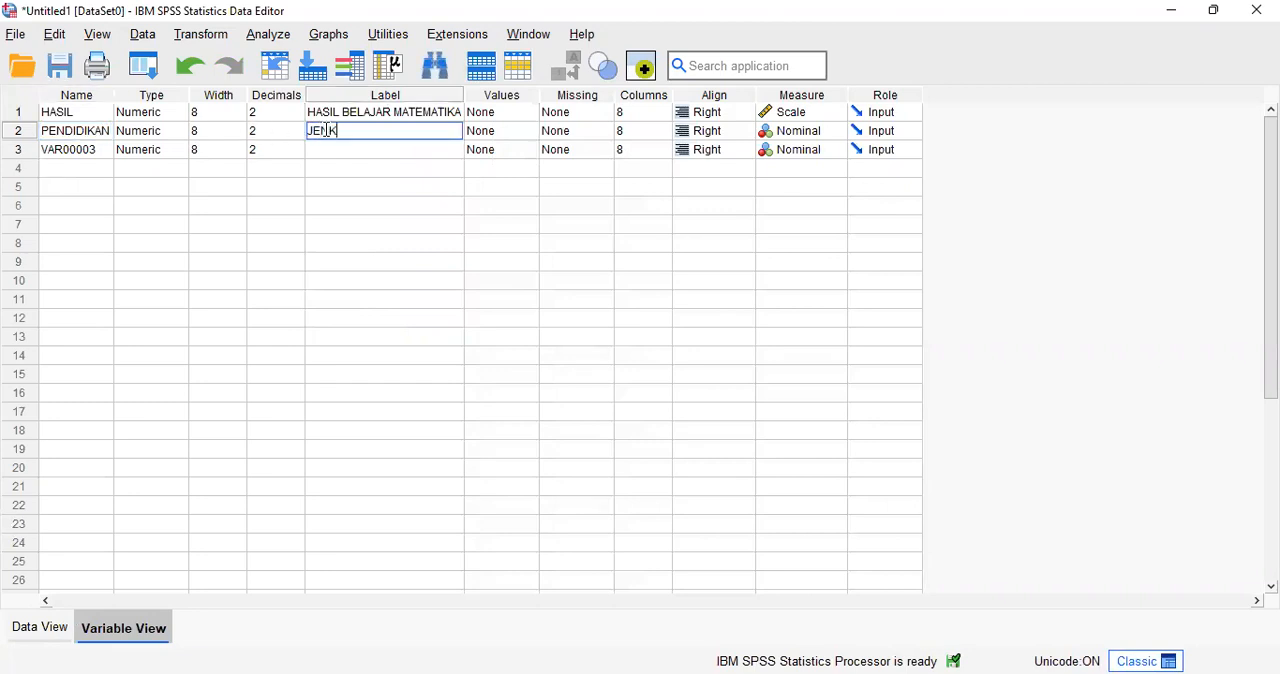
{"action": "key", "text": "BackSpace"}
{"action": "type", "text": "JANG PENDIDIKAN TERA"}
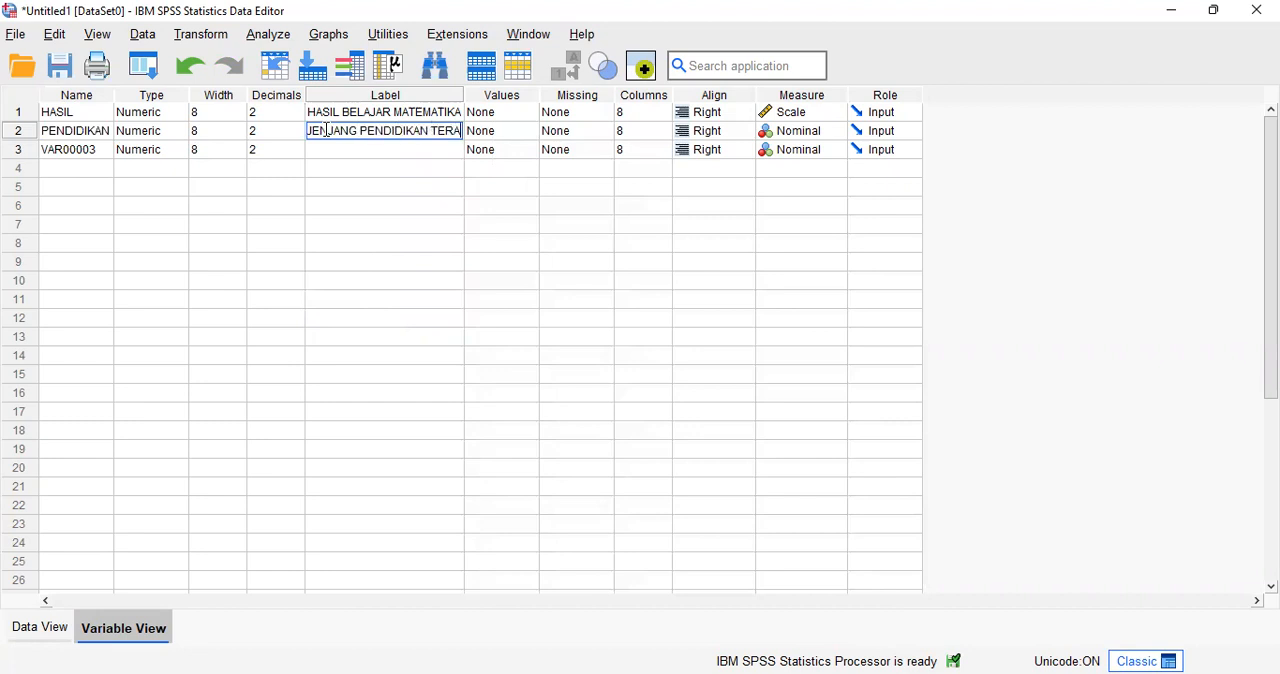
{"action": "type", "text": "KHITR"}
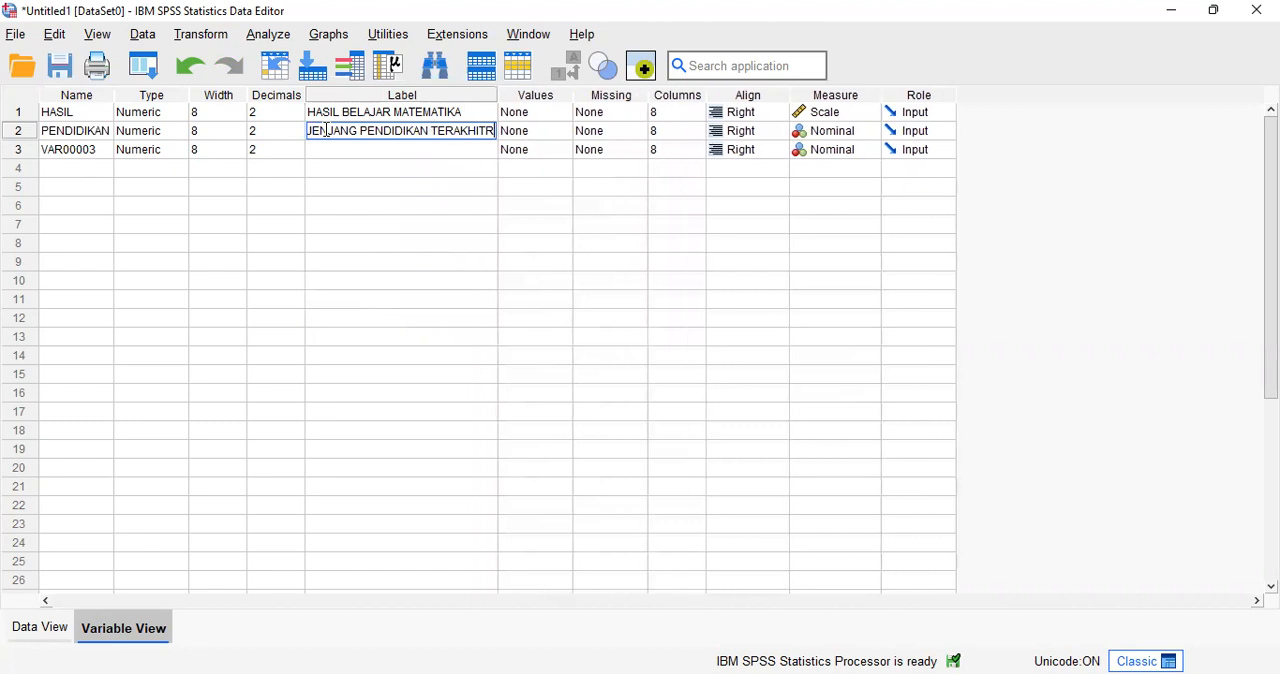
{"action": "key", "text": "BackSpace"}
{"action": "key", "text": "BackSpace"}
{"action": "type", "text": "R "}
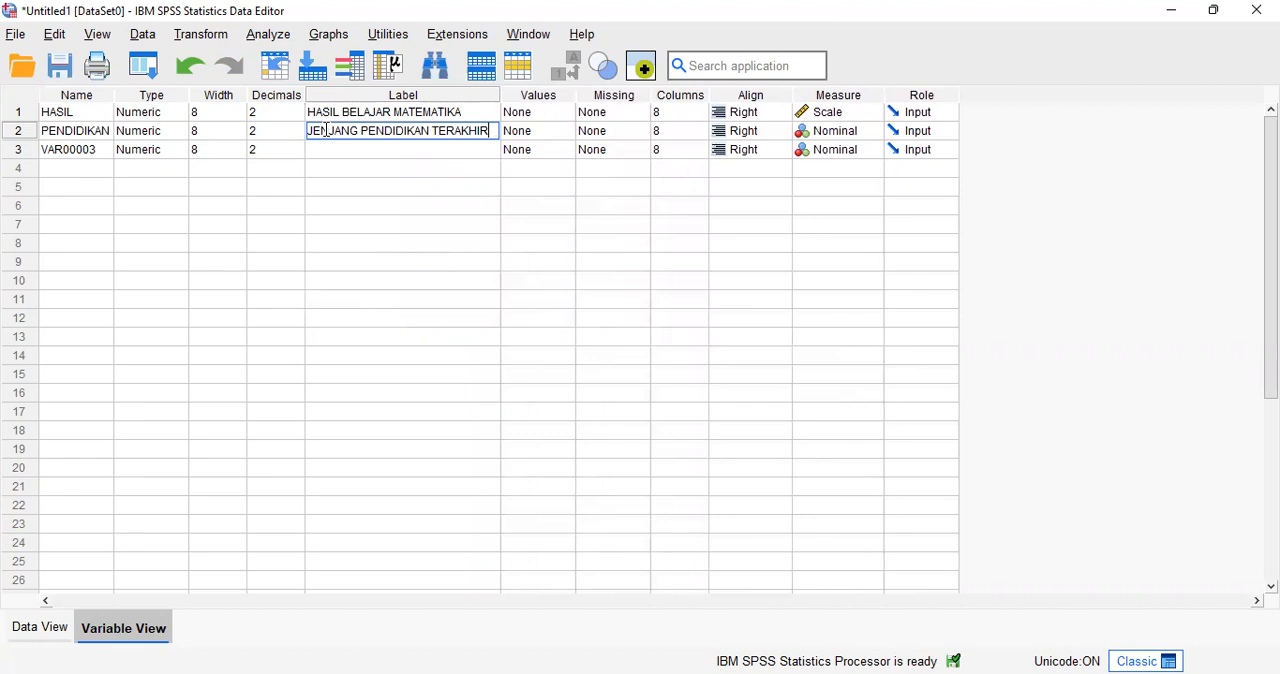
{"action": "type", "text": "0"}
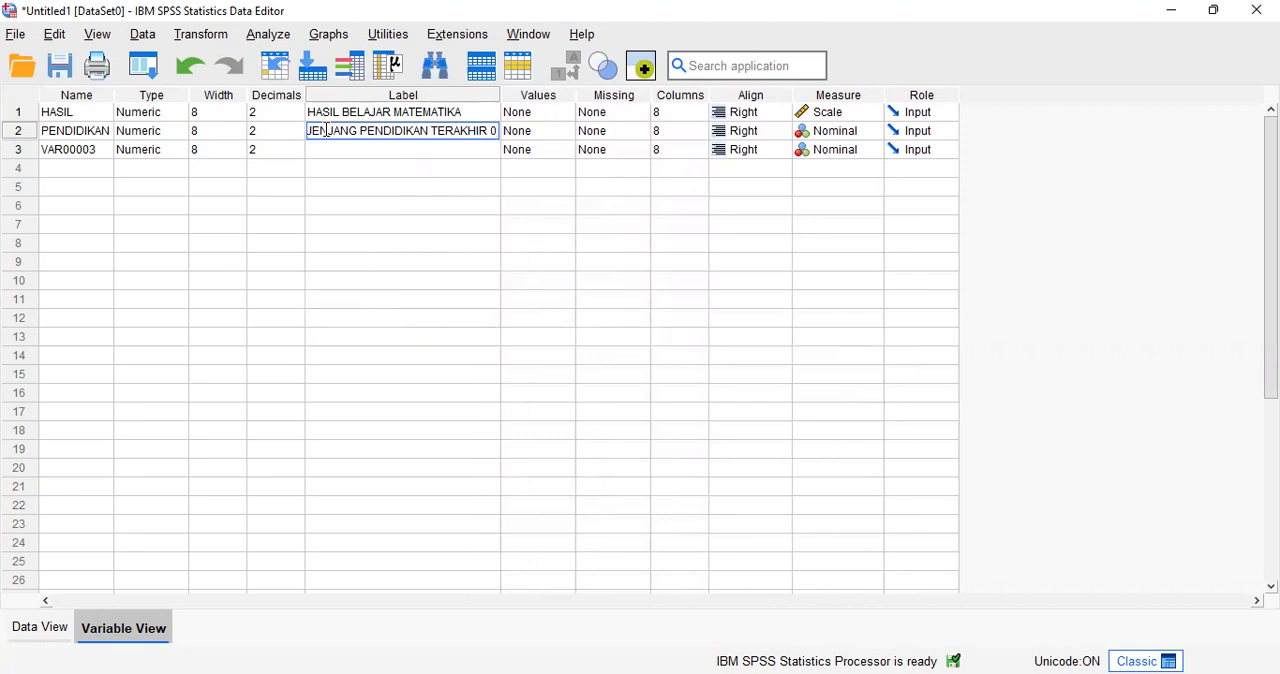
{"action": "type", "text": "RANGTUA"}
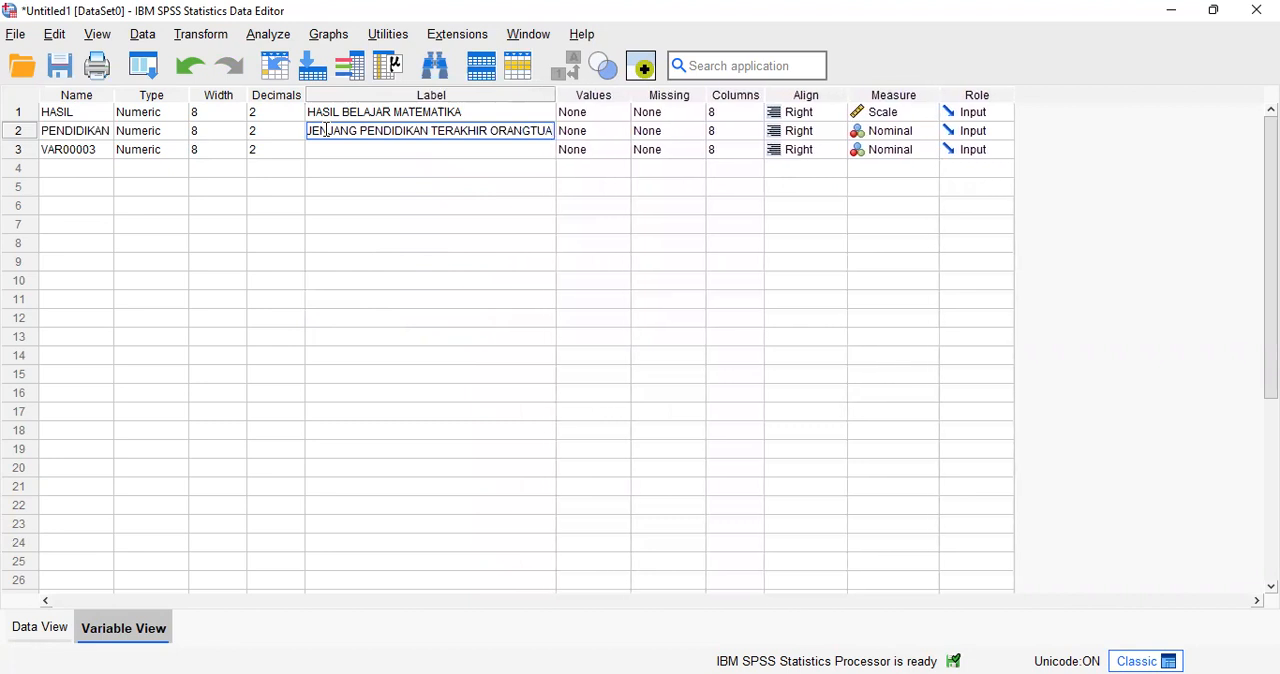
Step: Try to rename the third variable, VAR00003, to KELAMIN
{"action": "left_click", "coordinate": [106, 149]}
{"action": "left_click_drag", "start_coordinate": [104, 149], "coordinate": [43, 152]}
{"action": "type", "text": "KELAMIN"}
{"action": "left_click", "coordinate": [349, 157]}
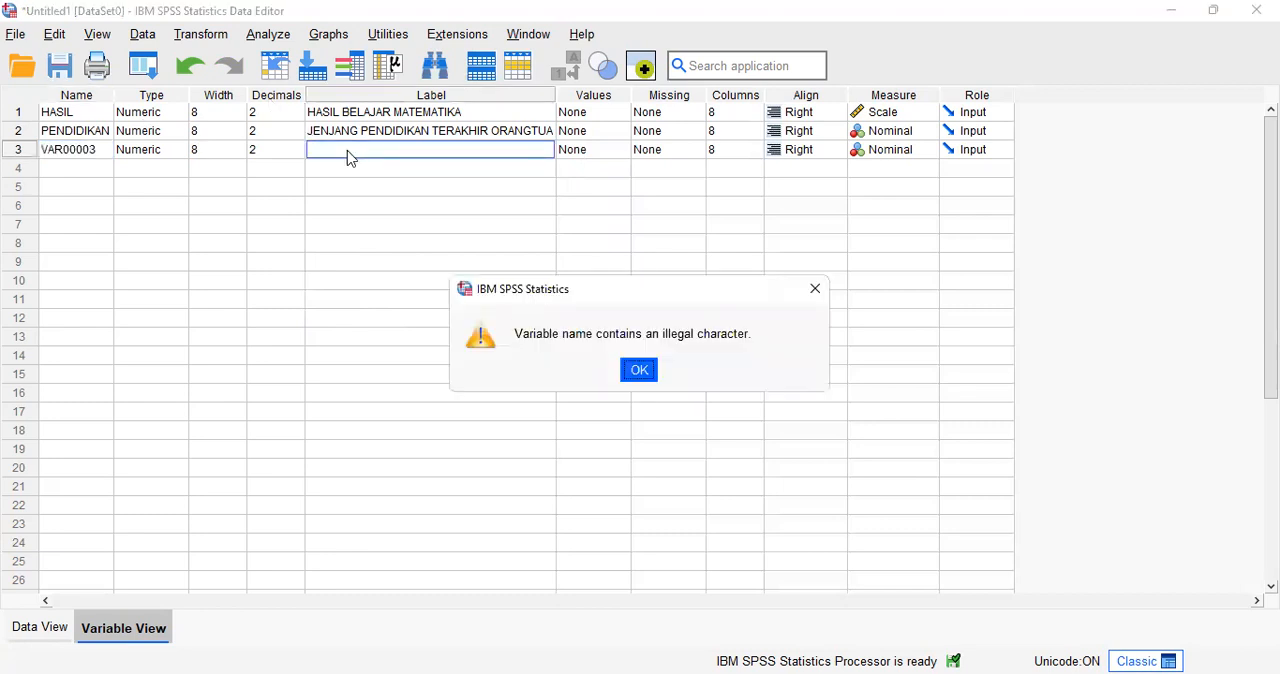
{"action": "left_click", "coordinate": [639, 371]}
Step: Rename the third variable to KELAMIN and give it the label "JENIS KELAMIN"
{"action": "left_click", "coordinate": [100, 151]}
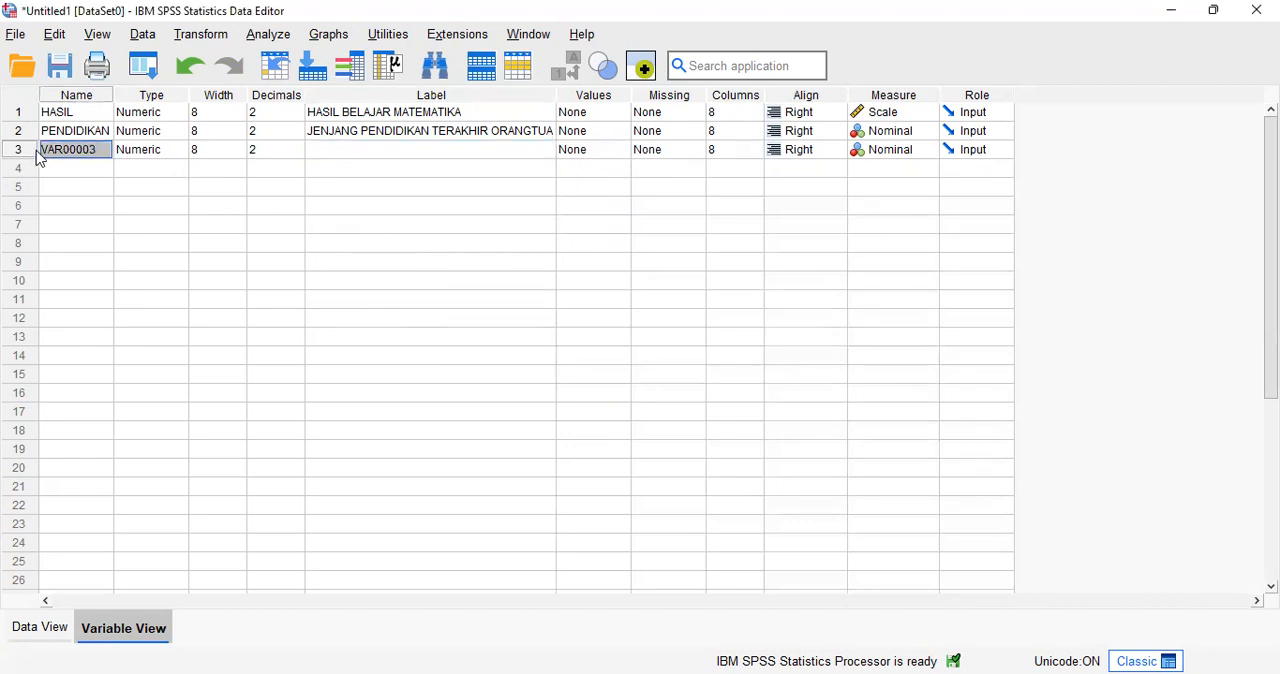
{"action": "type", "text": "KELAMIN"}
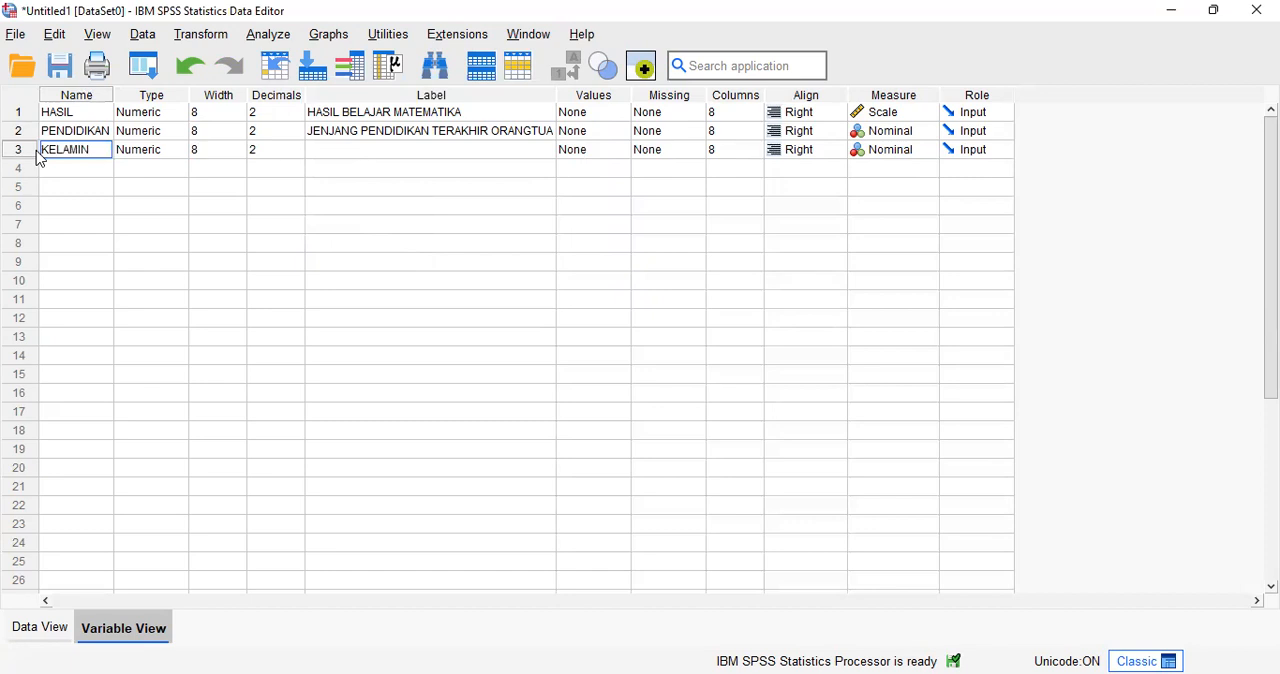
{"action": "left_click", "coordinate": [345, 152]}
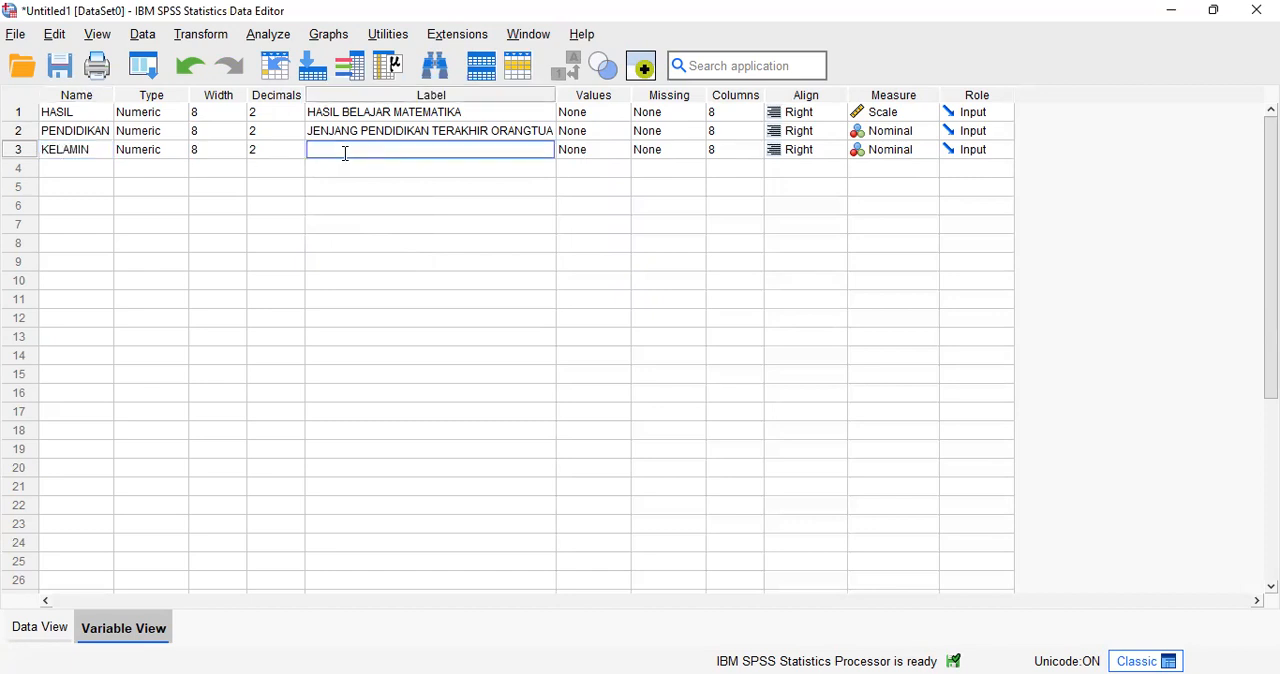
{"action": "type", "text": "JENIS KELAMIN"}
Step: Start the value labels of the PENDIDIKAN variable by defining value 1 as SMP
{"action": "left_click", "coordinate": [603, 113]}
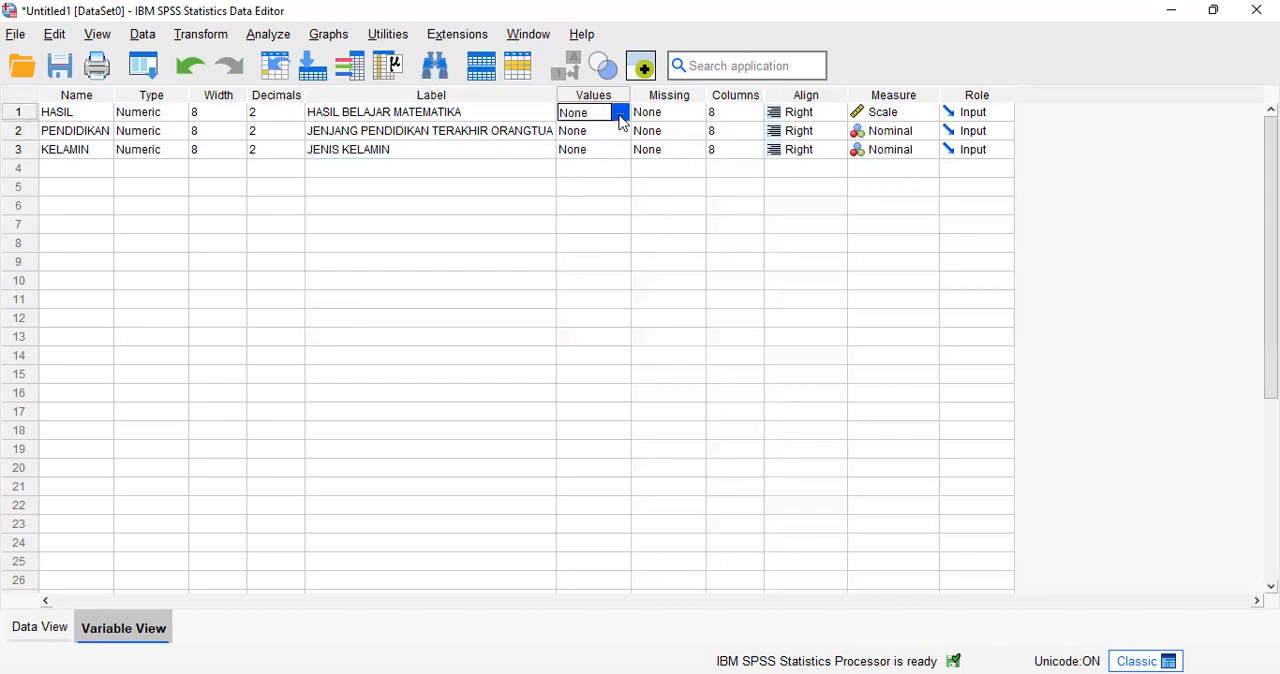
{"action": "left_click", "coordinate": [598, 132]}
{"action": "left_click", "coordinate": [620, 136]}
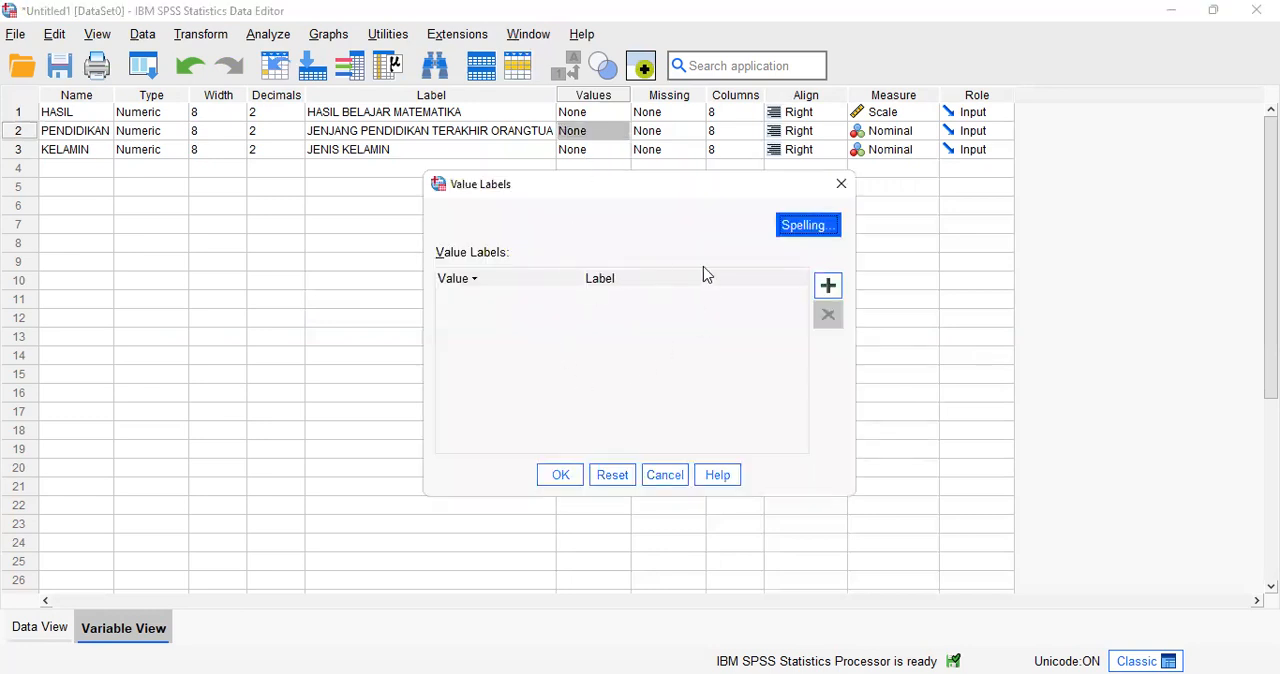
{"action": "left_click", "coordinate": [826, 285]}
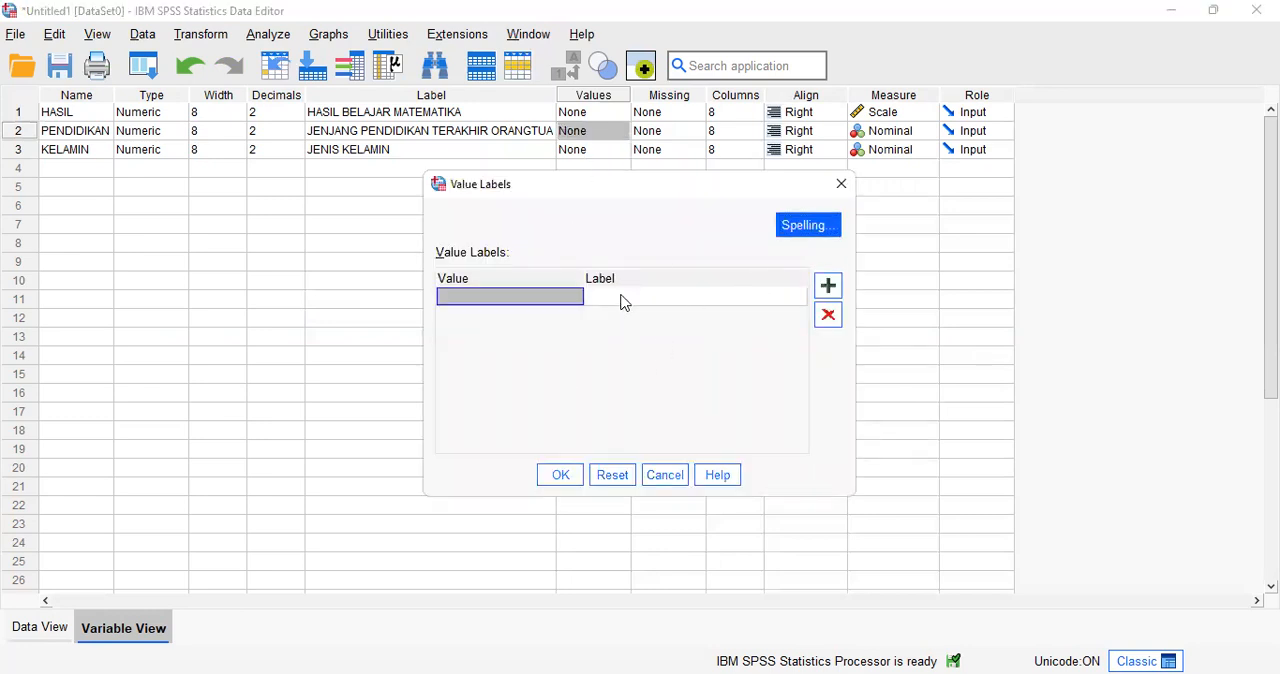
{"action": "type", "text": "1"}
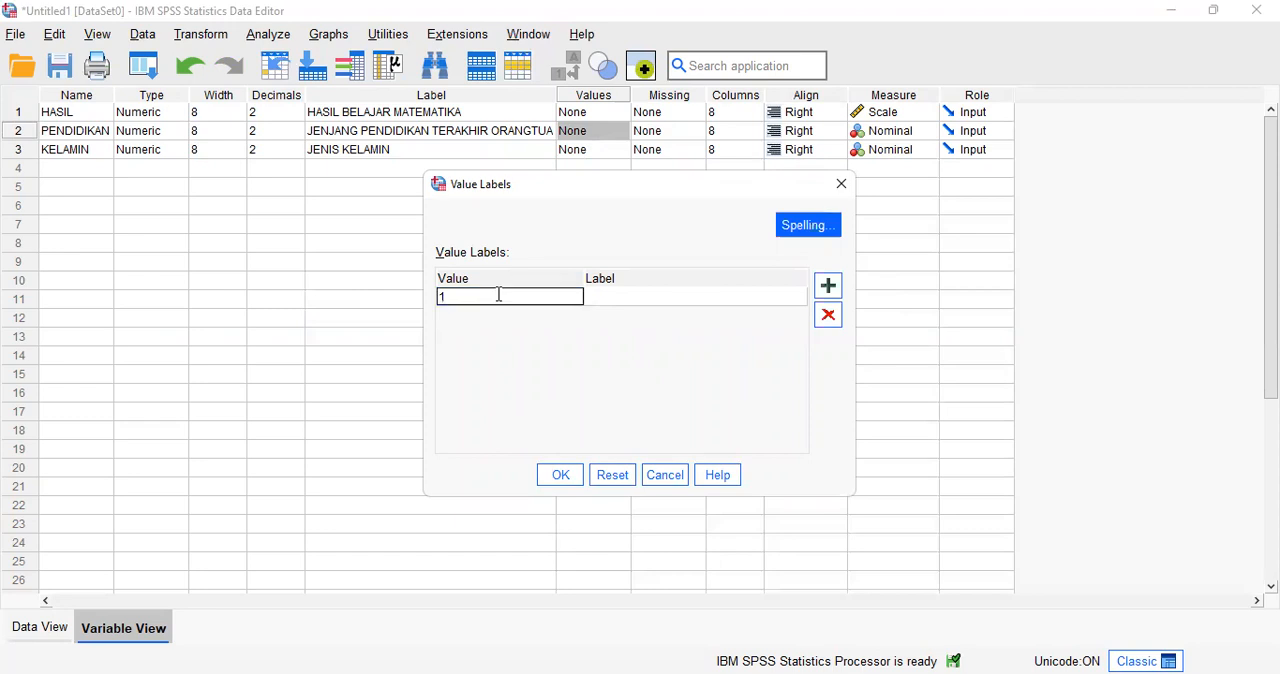
{"action": "left_click", "coordinate": [631, 297]}
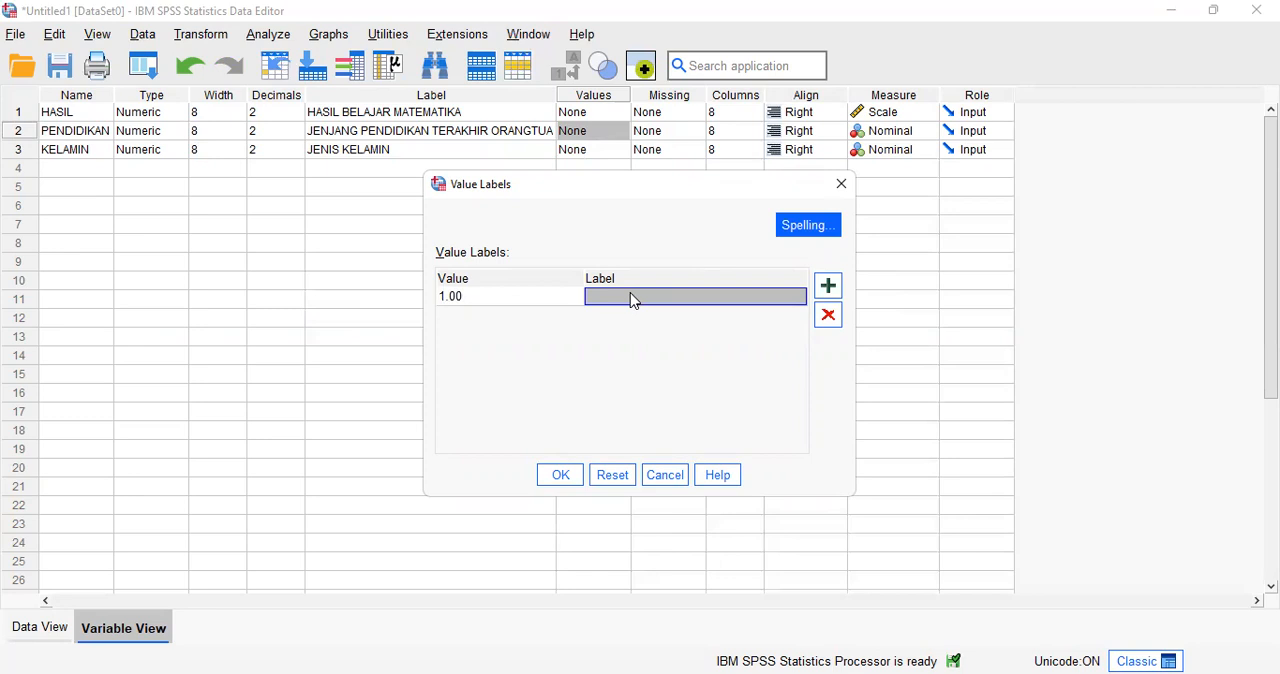
{"action": "type", "text": "SMP"}
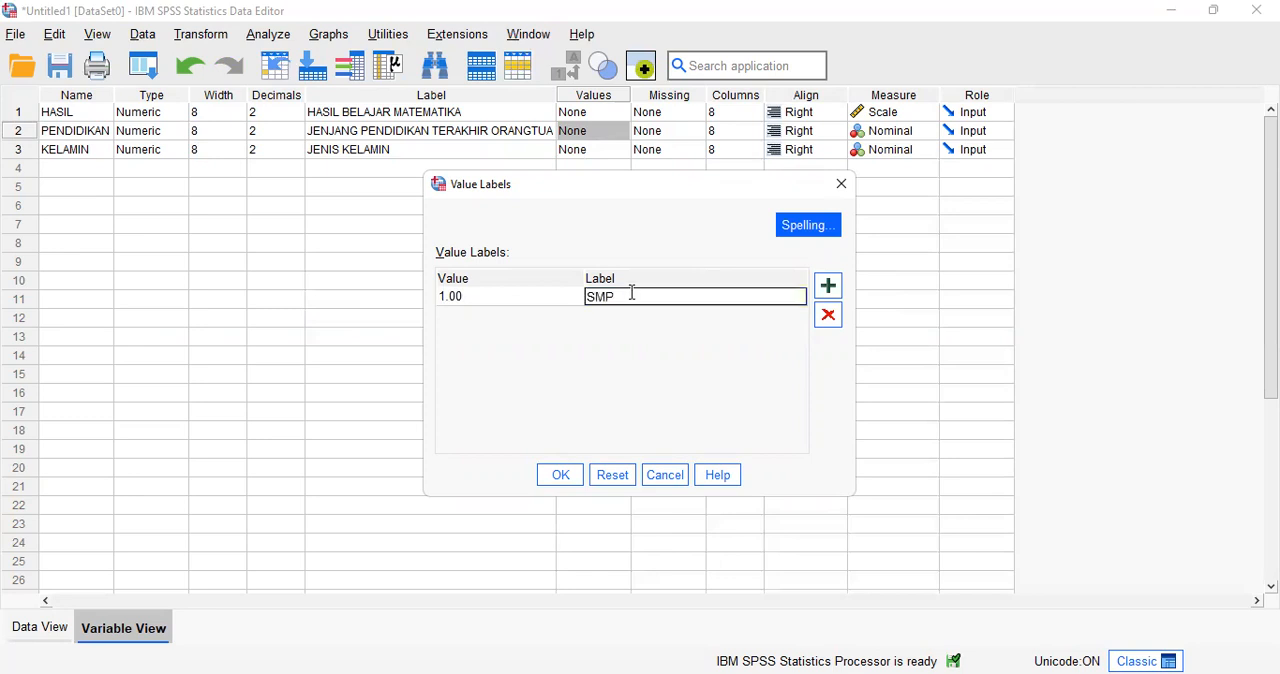
Step: Add the value labels 2 for SLTA and 3 for PT to PENDIDIKAN and apply the list
{"action": "left_click", "coordinate": [828, 286]}
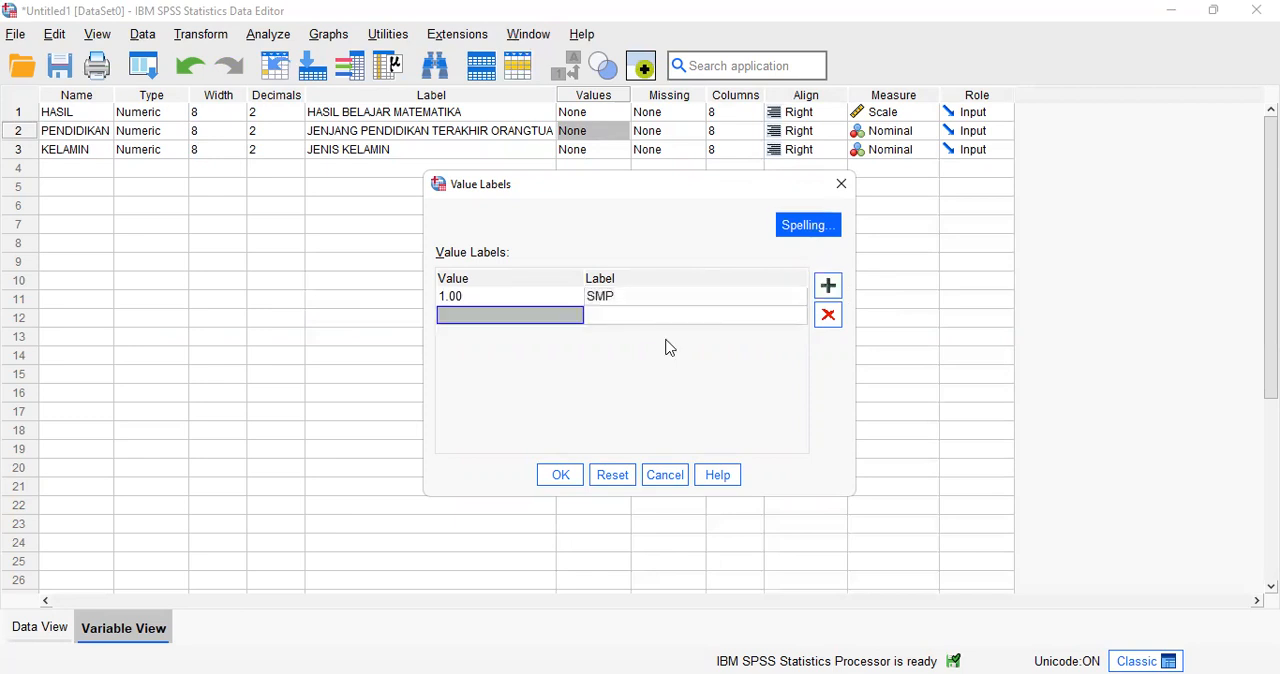
{"action": "type", "text": "2"}
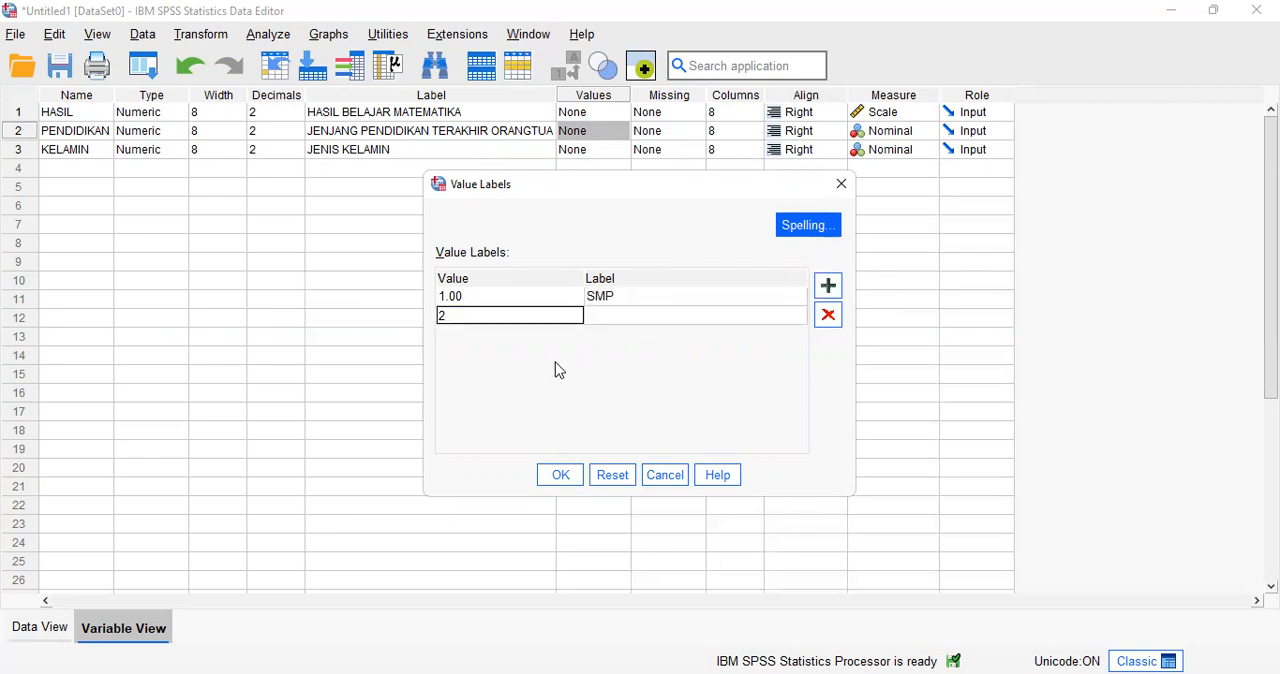
{"action": "left_click", "coordinate": [622, 314]}
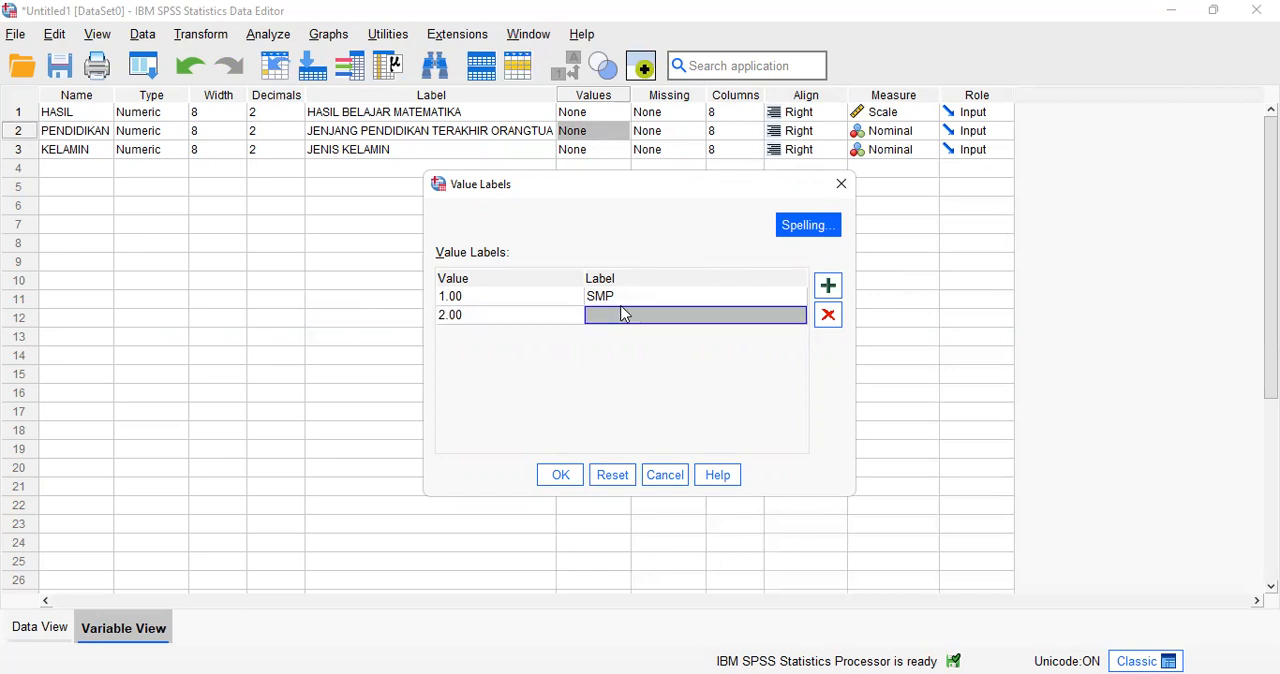
{"action": "type", "text": "SLTA"}
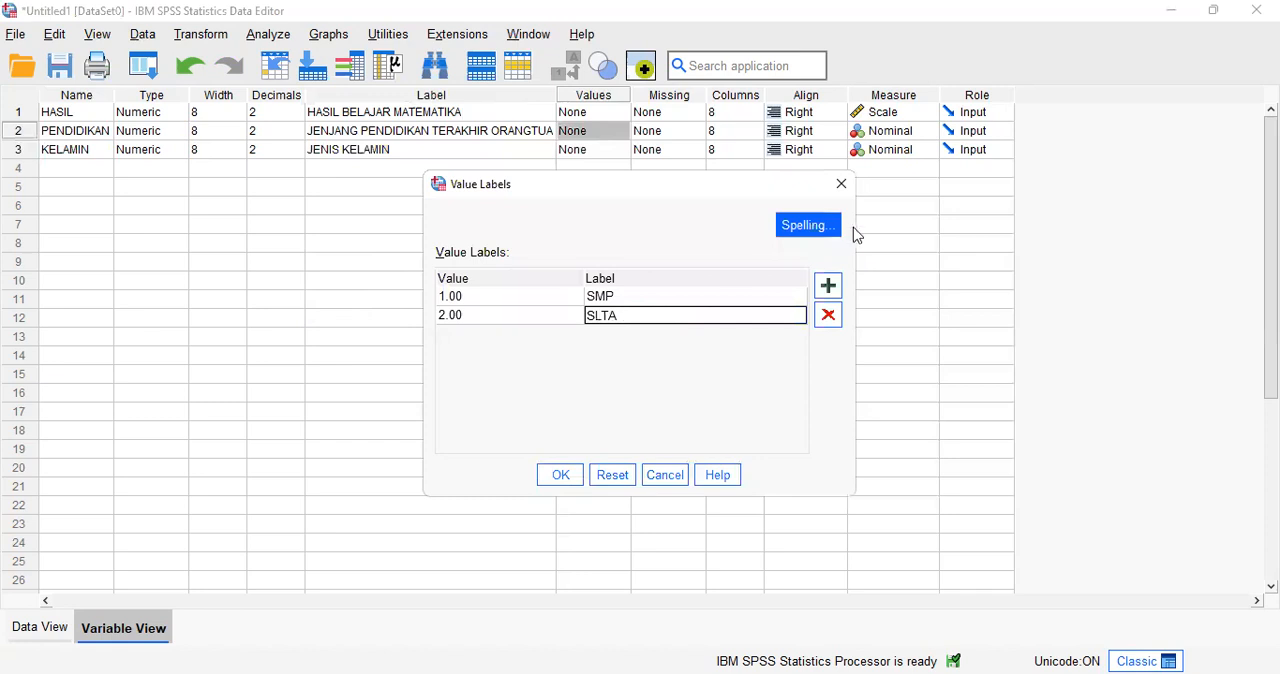
{"action": "left_click", "coordinate": [828, 285]}
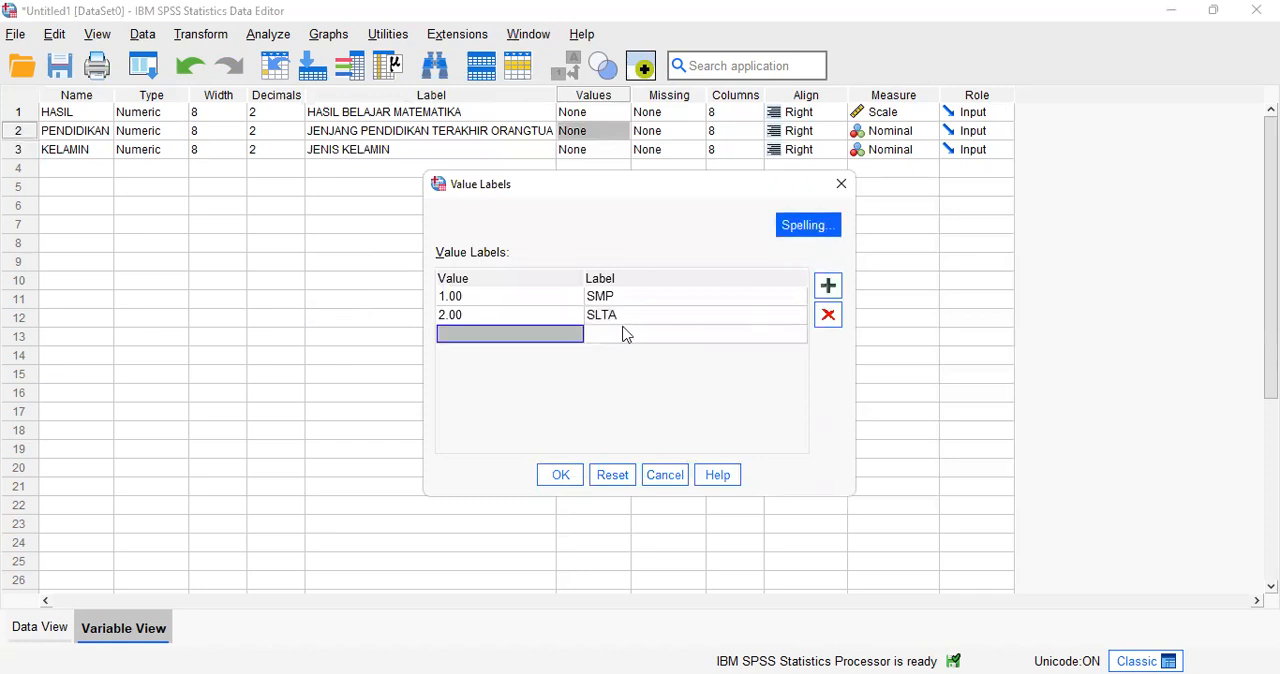
{"action": "type", "text": "3"}
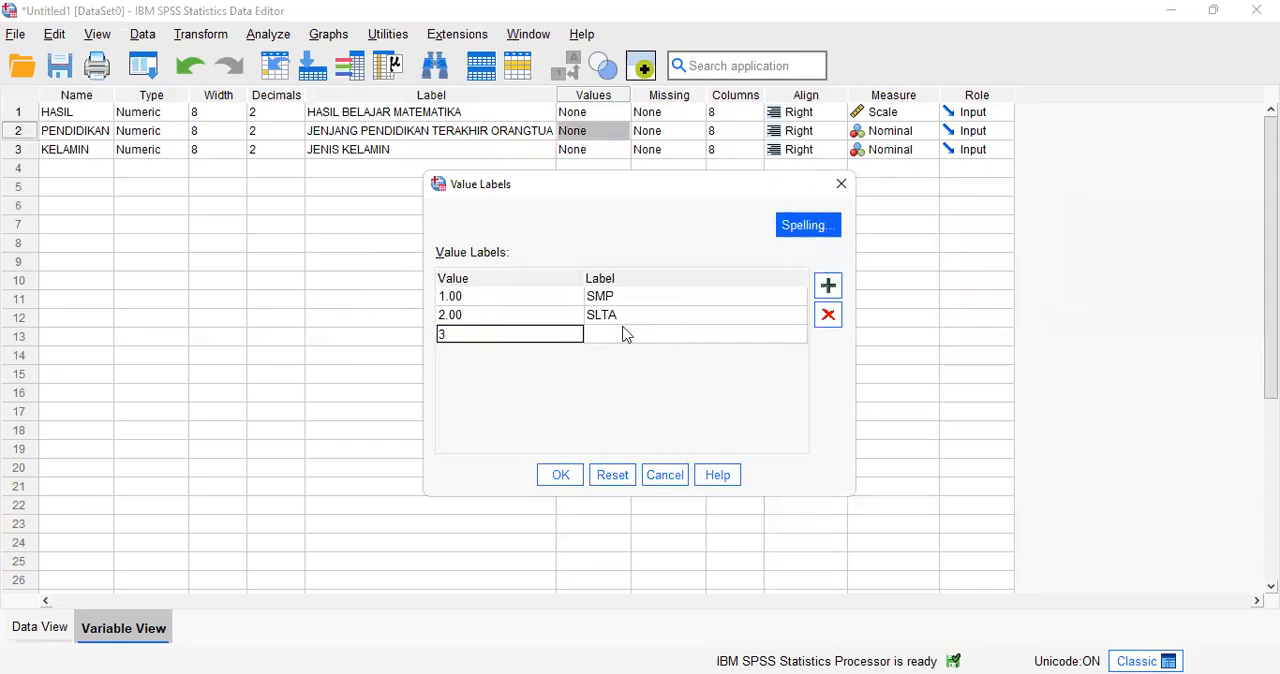
{"action": "left_click", "coordinate": [626, 334]}
{"action": "type", "text": "PT"}
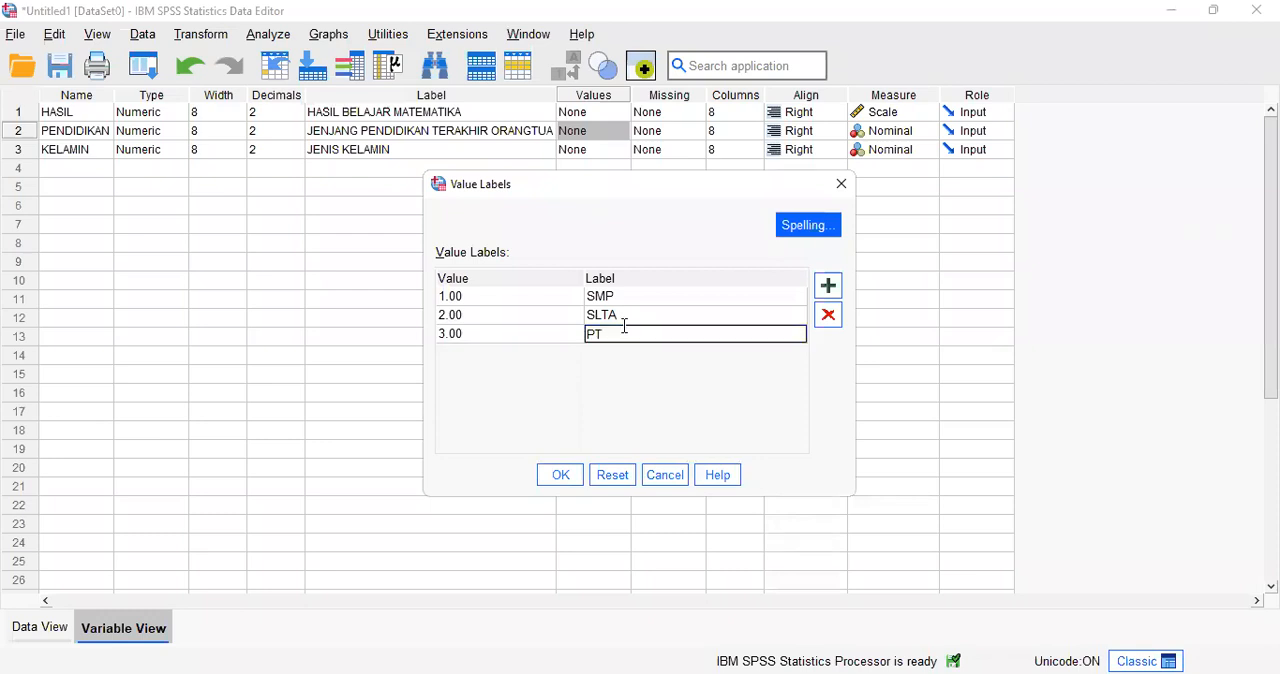
{"action": "left_click", "coordinate": [552, 476]}
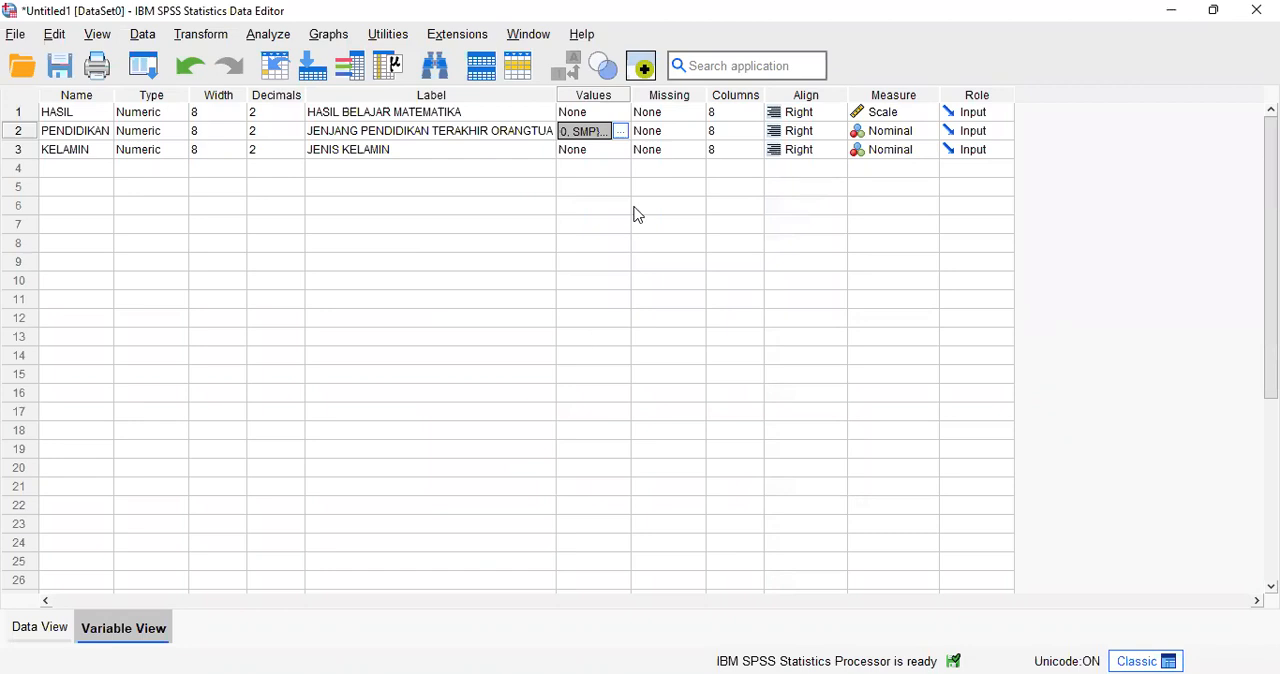
Step: Start the value labels of the KELAMIN variable by defining value 1 as LAKI-LAKI
{"action": "left_click", "coordinate": [601, 149]}
{"action": "left_click", "coordinate": [621, 150]}
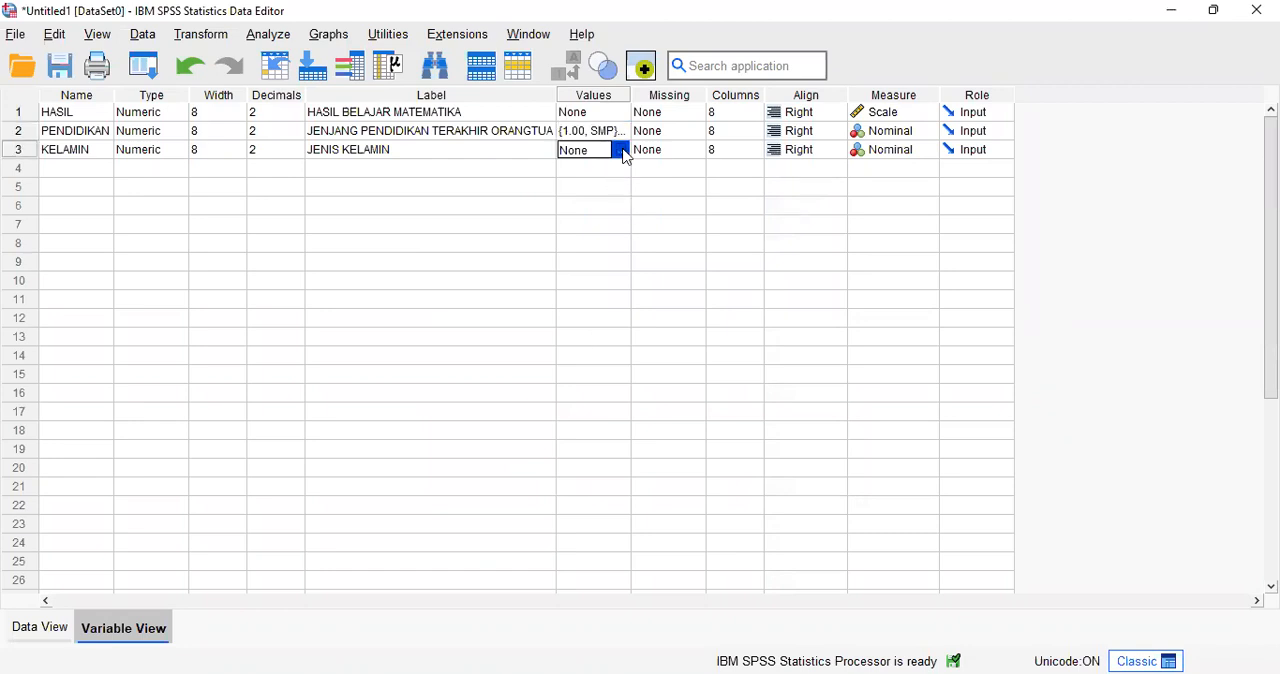
{"action": "left_click", "coordinate": [830, 288]}
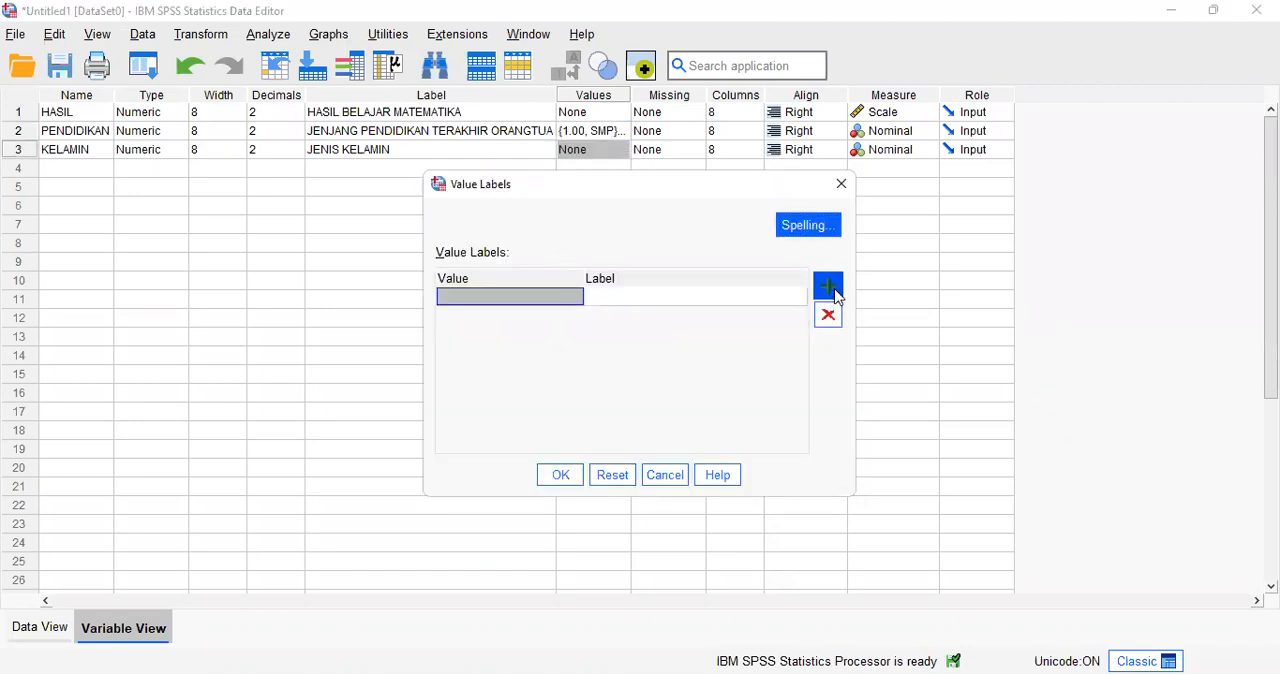
{"action": "type", "text": "1"}
{"action": "key", "text": "Tab"}
{"action": "type", "text": "LA"}
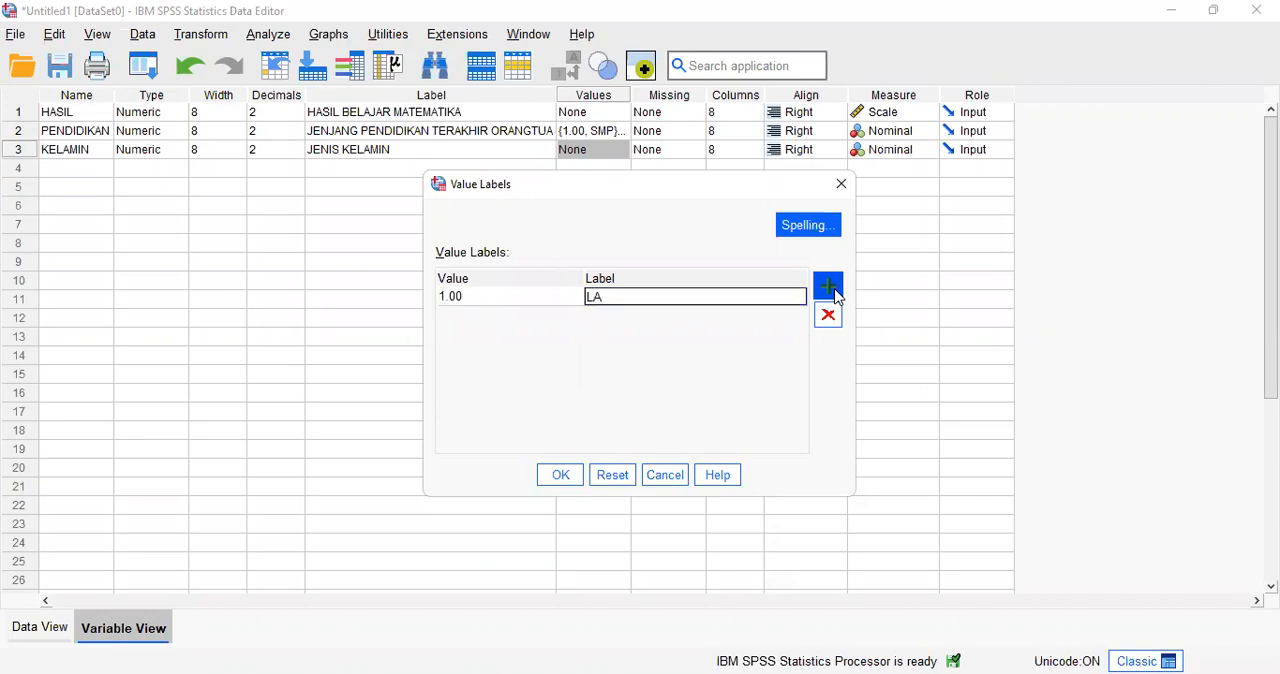
{"action": "type", "text": "KI-LAKI"}
Step: Add the value label 2 for PEREMPUAN to KELAMIN and apply the list
{"action": "left_click", "coordinate": [836, 292]}
{"action": "type", "text": "2"}
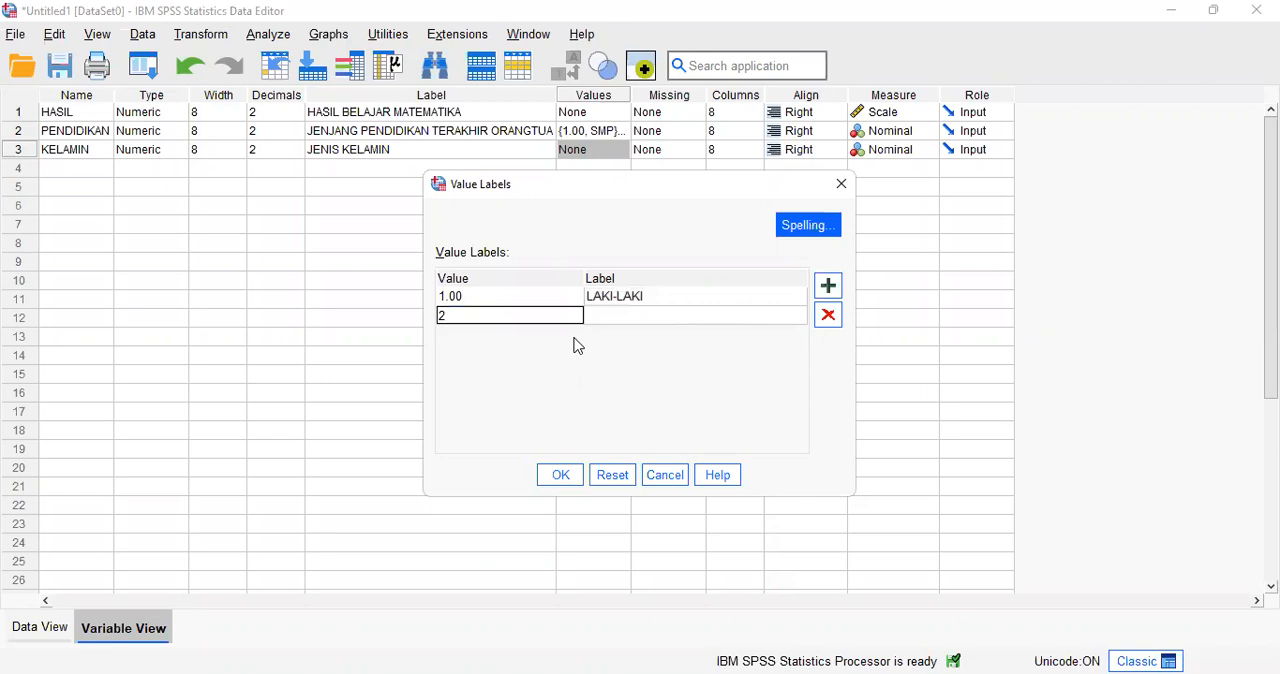
{"action": "key", "text": "Tab"}
{"action": "type", "text": "PEREMPUAN"}
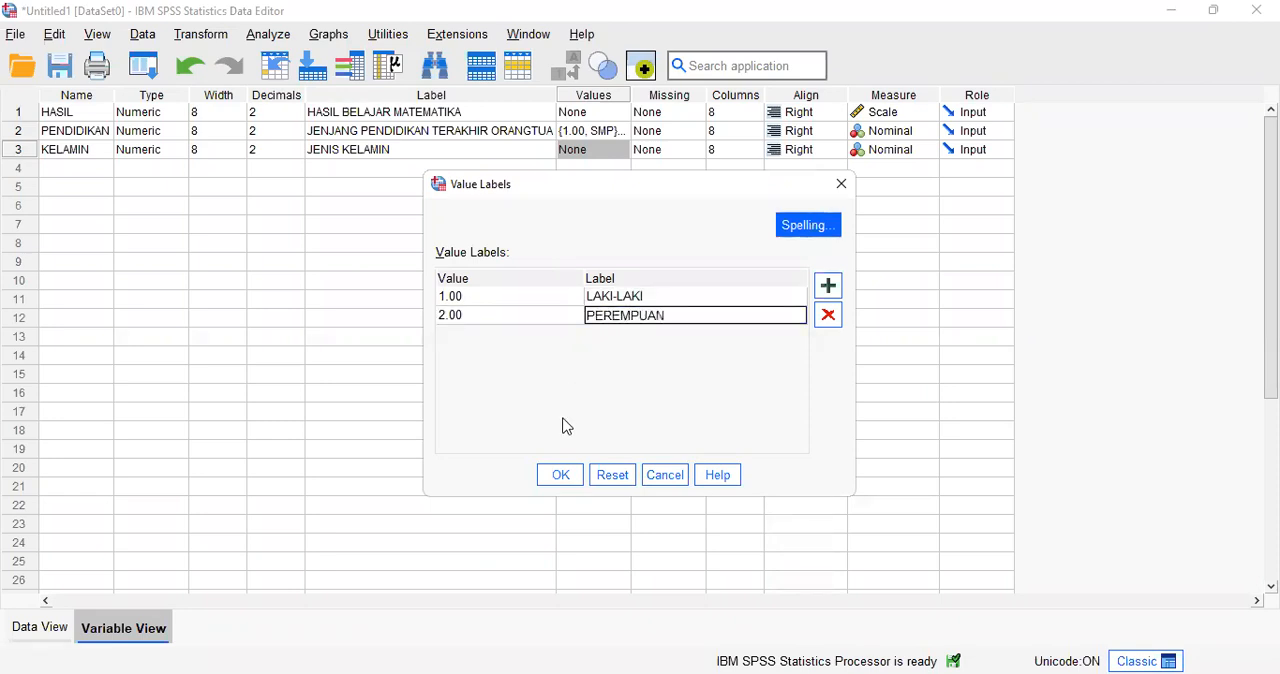
{"action": "left_click", "coordinate": [562, 476]}
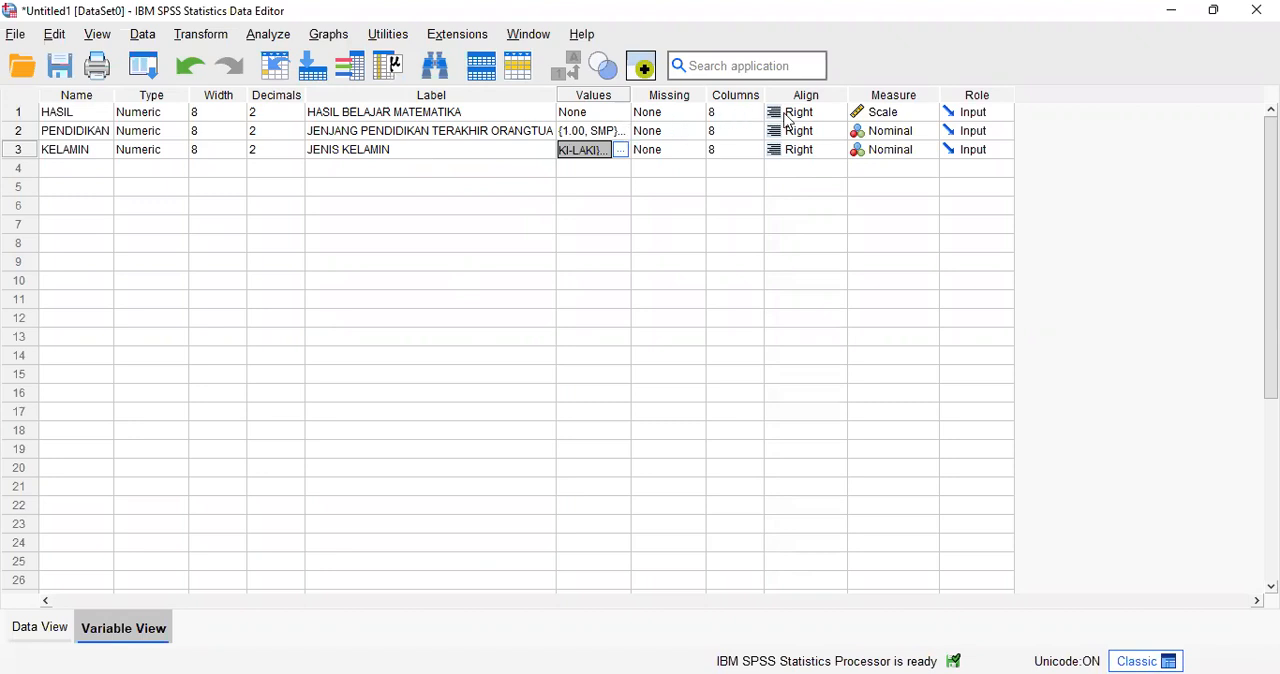
Step: Set the decimals of the HASIL, PENDIDIKAN and KELAMIN variables to 0
{"action": "left_click", "coordinate": [268, 112]}
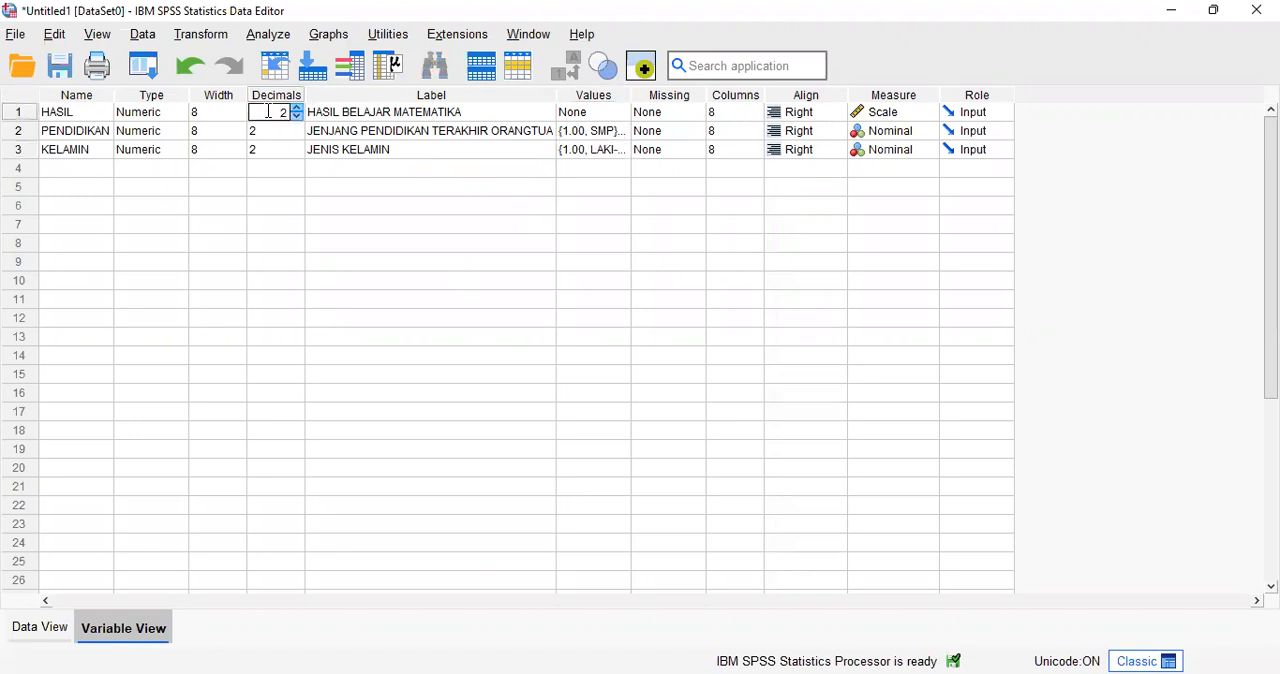
{"action": "left_click", "coordinate": [298, 117]}
{"action": "left_click", "coordinate": [298, 117]}
{"action": "left_click", "coordinate": [283, 131]}
{"action": "left_click", "coordinate": [297, 136]}
{"action": "left_click", "coordinate": [297, 136]}
{"action": "left_click", "coordinate": [295, 151]}
{"action": "left_click", "coordinate": [300, 157]}
{"action": "left_click", "coordinate": [300, 158]}
{"action": "left_click", "coordinate": [297, 170]}
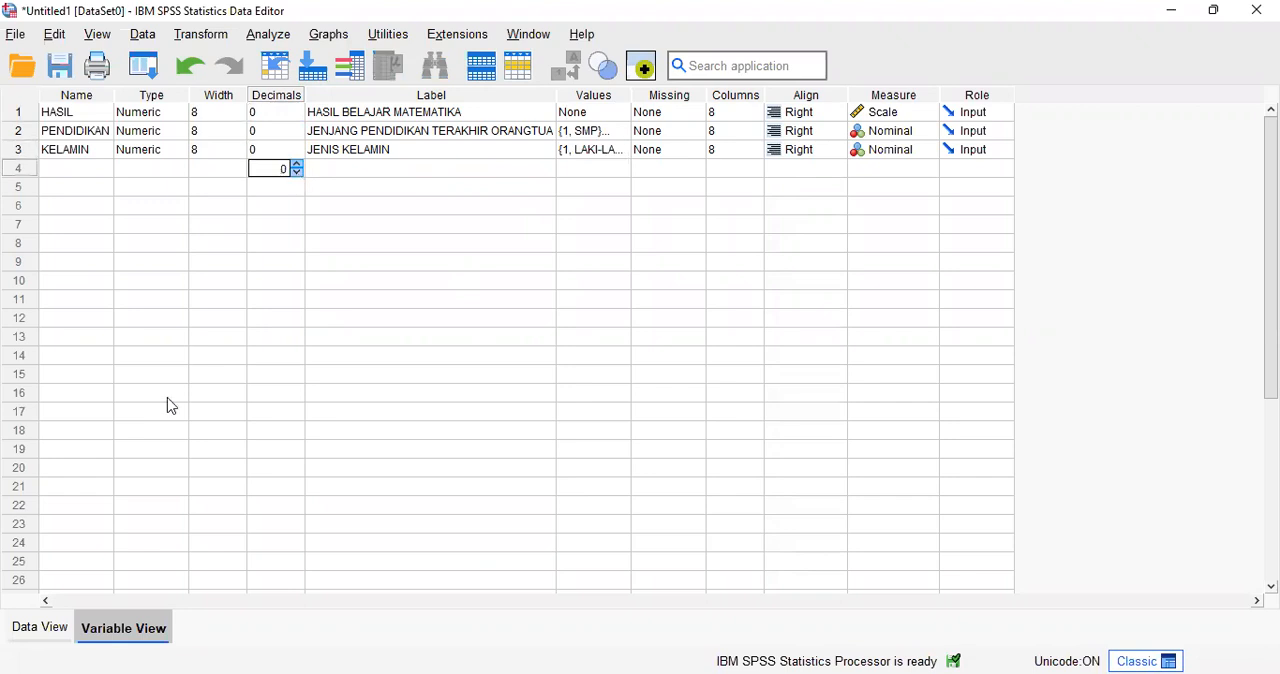
{"action": "left_click", "coordinate": [302, 341]}
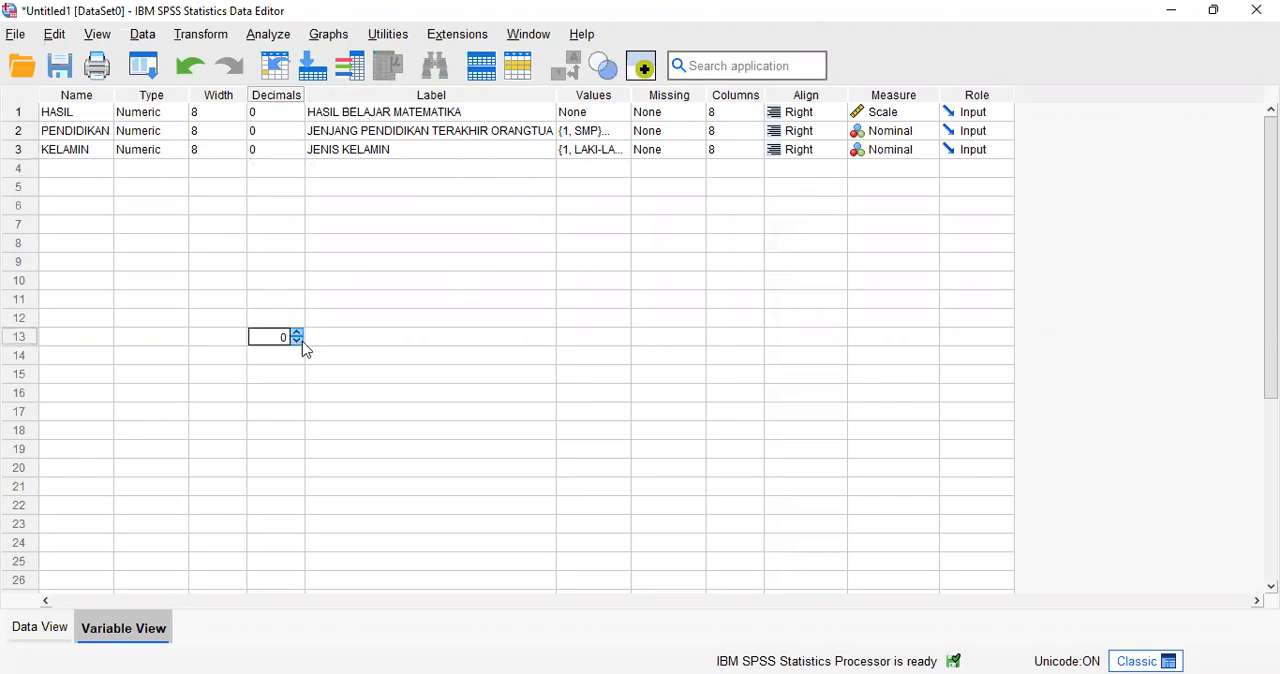
Step: Run a General Linear Model Univariate analysis of HASIL with PENDIDIKAN and KELAMIN as fixed factors, saving the standardized residuals
{"action": "left_click", "coordinate": [42, 628]}
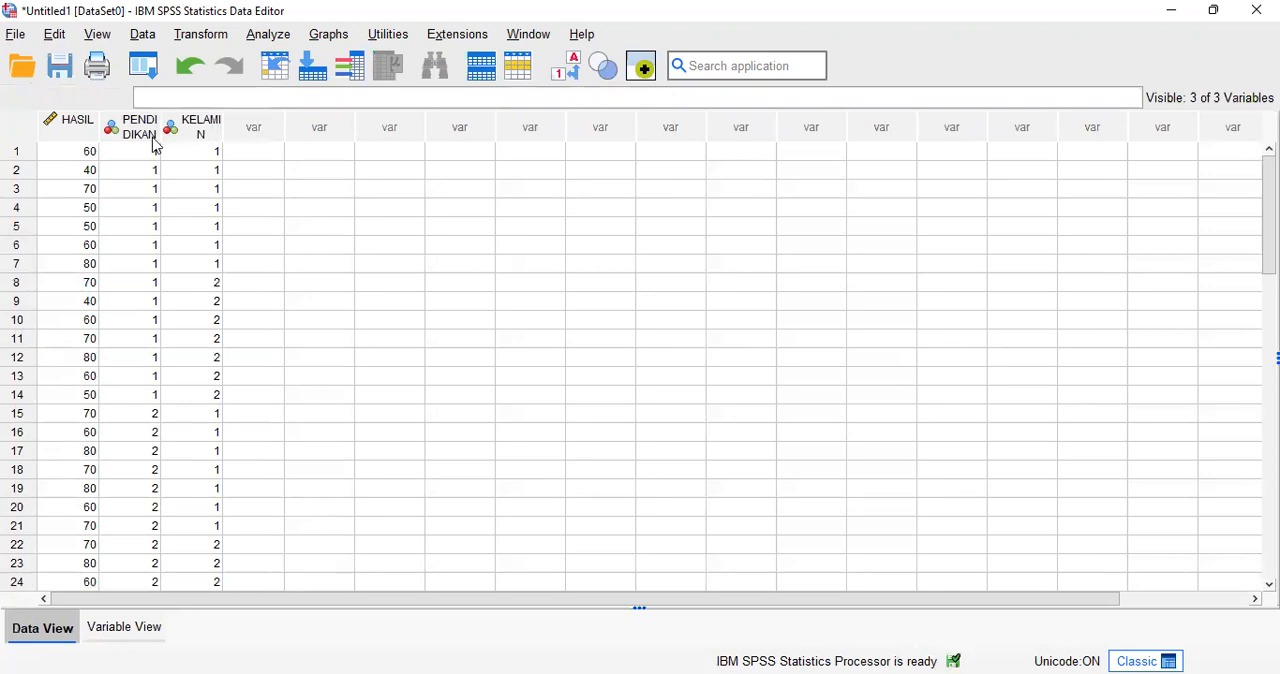
{"action": "left_click", "coordinate": [265, 35]}
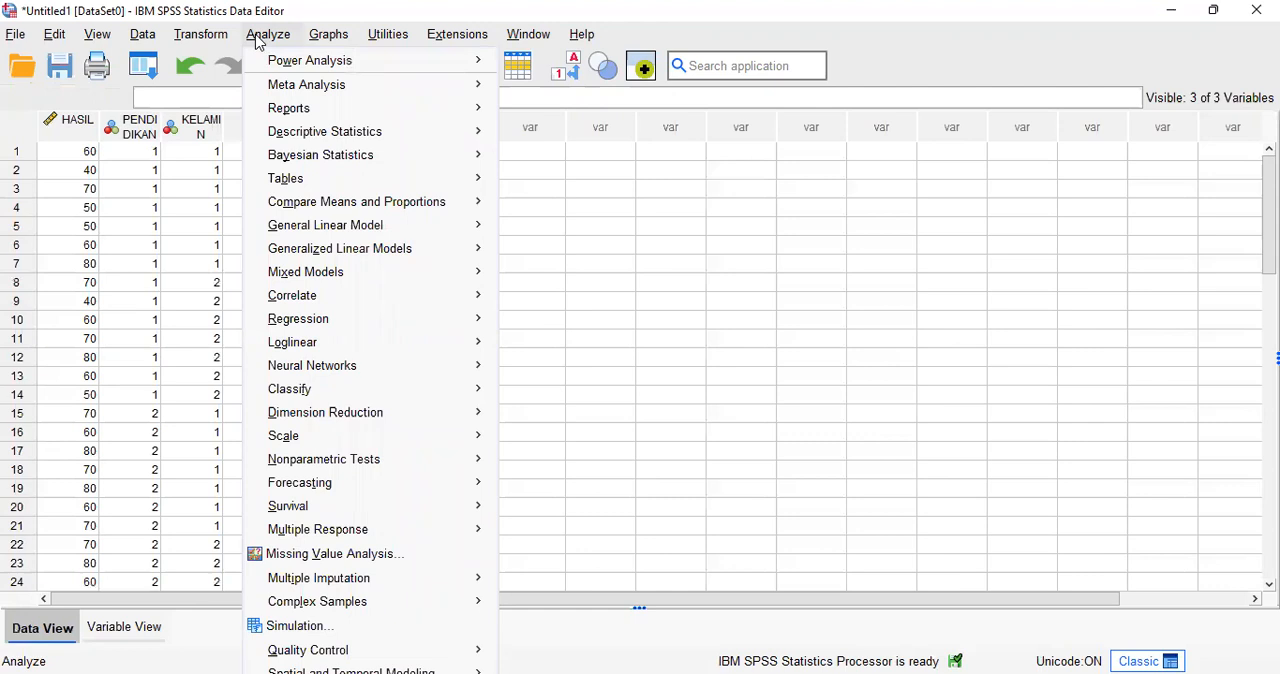
{"action": "mouse_move", "coordinate": [281, 64]}
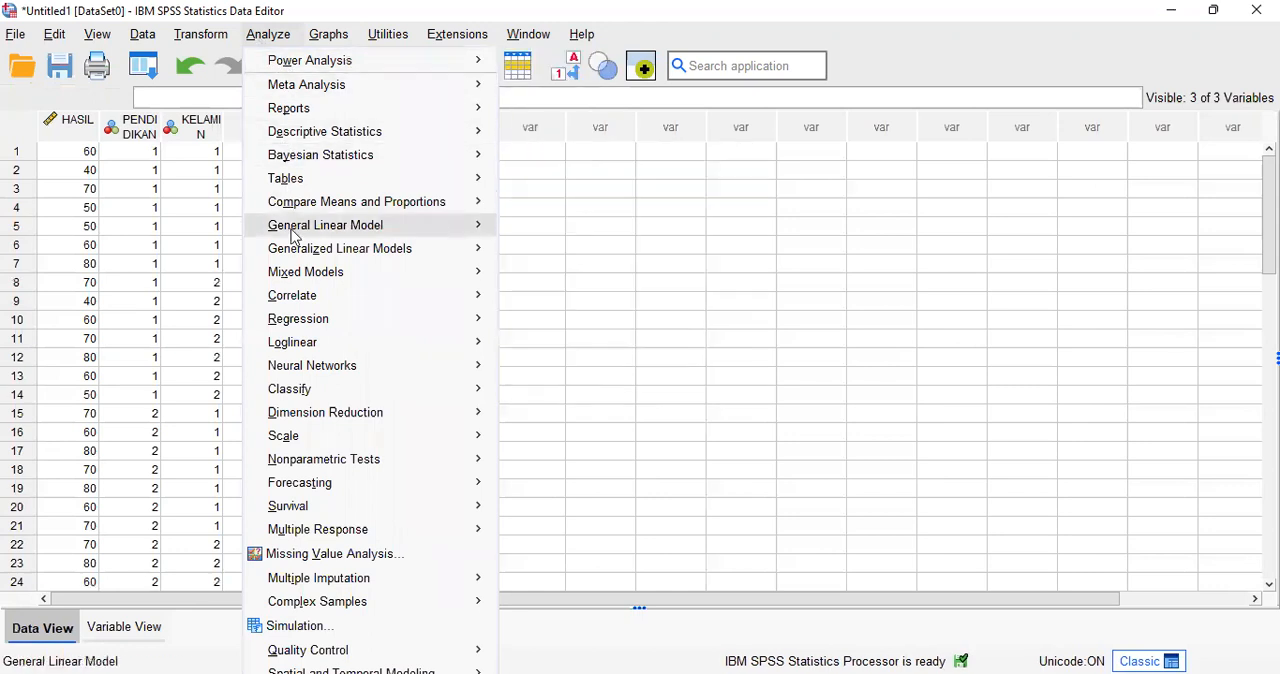
{"action": "mouse_move", "coordinate": [295, 237]}
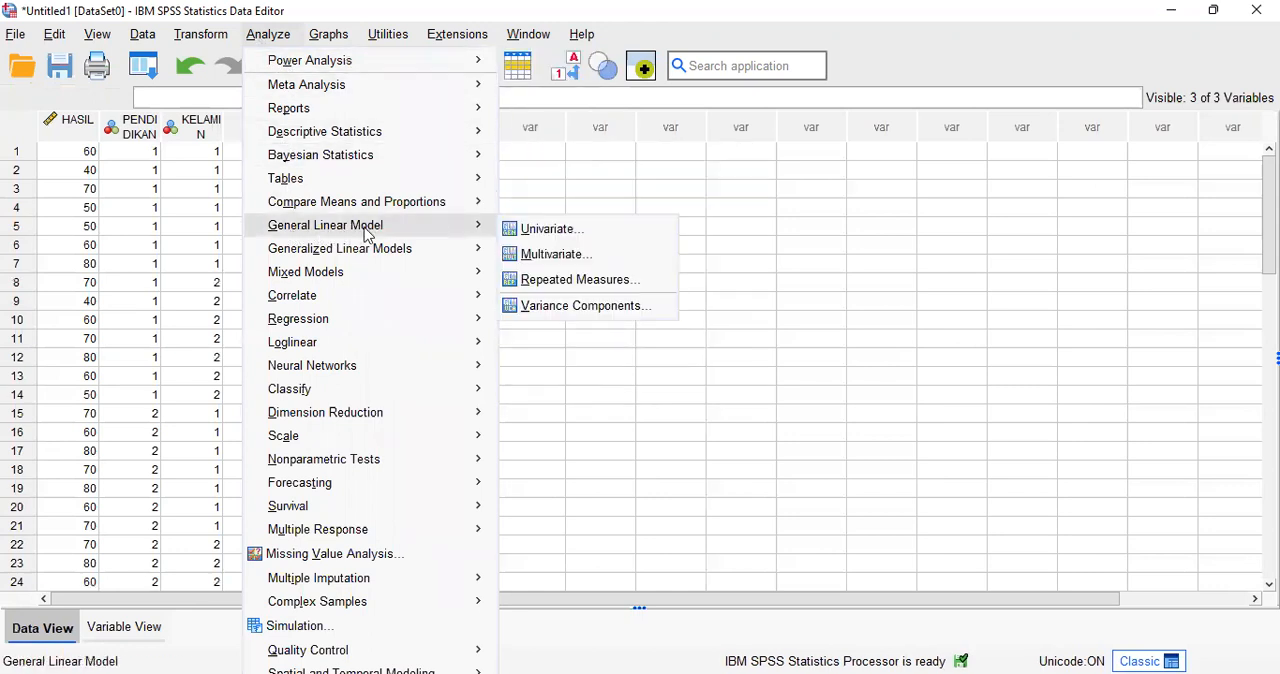
{"action": "left_click", "coordinate": [533, 230]}
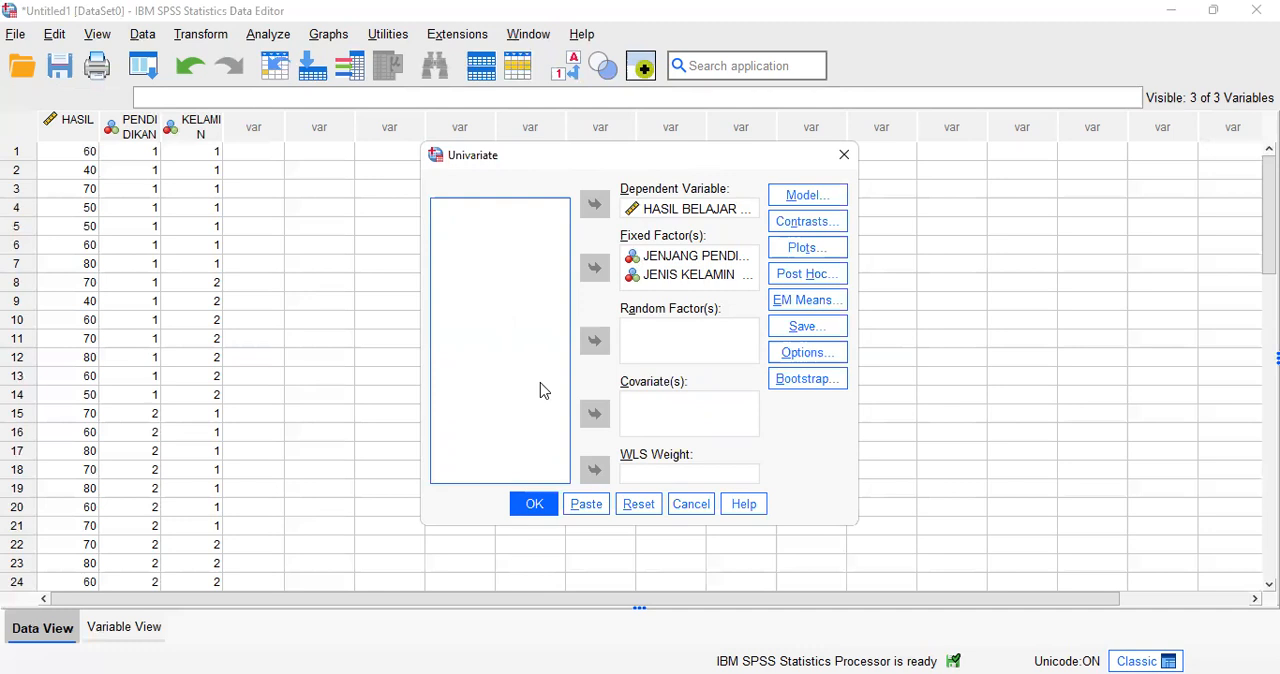
{"action": "left_click", "coordinate": [795, 327]}
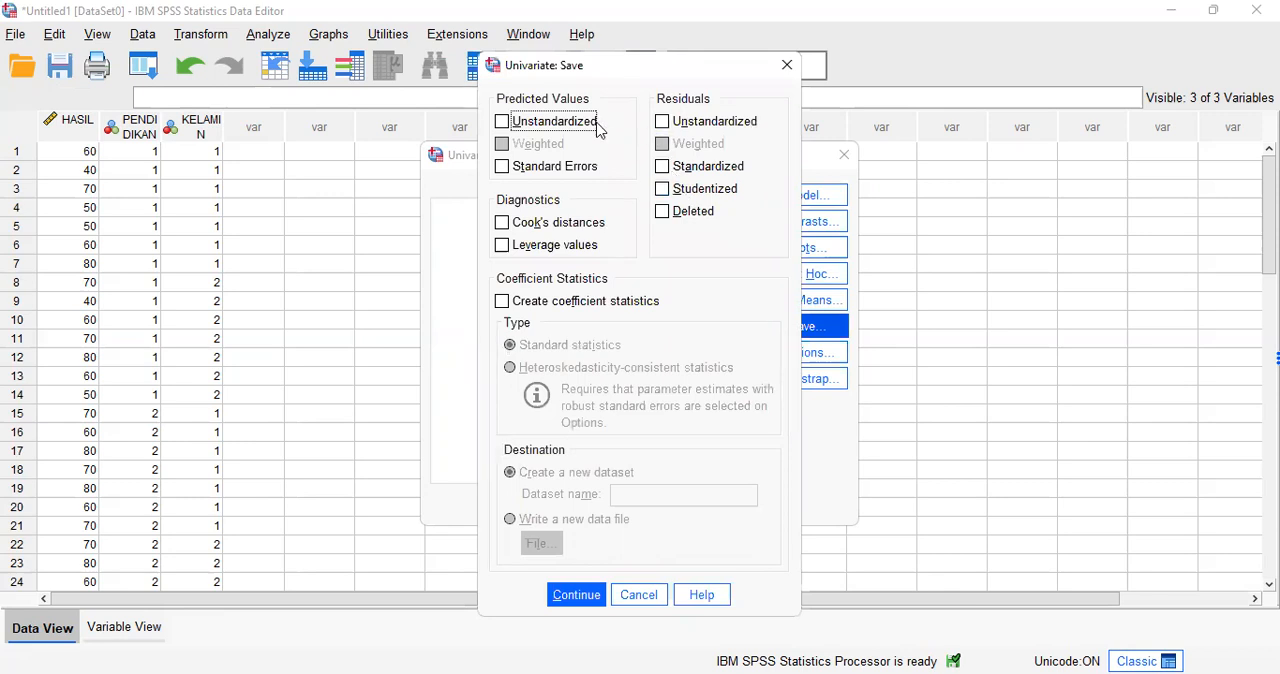
{"action": "left_click", "coordinate": [662, 166]}
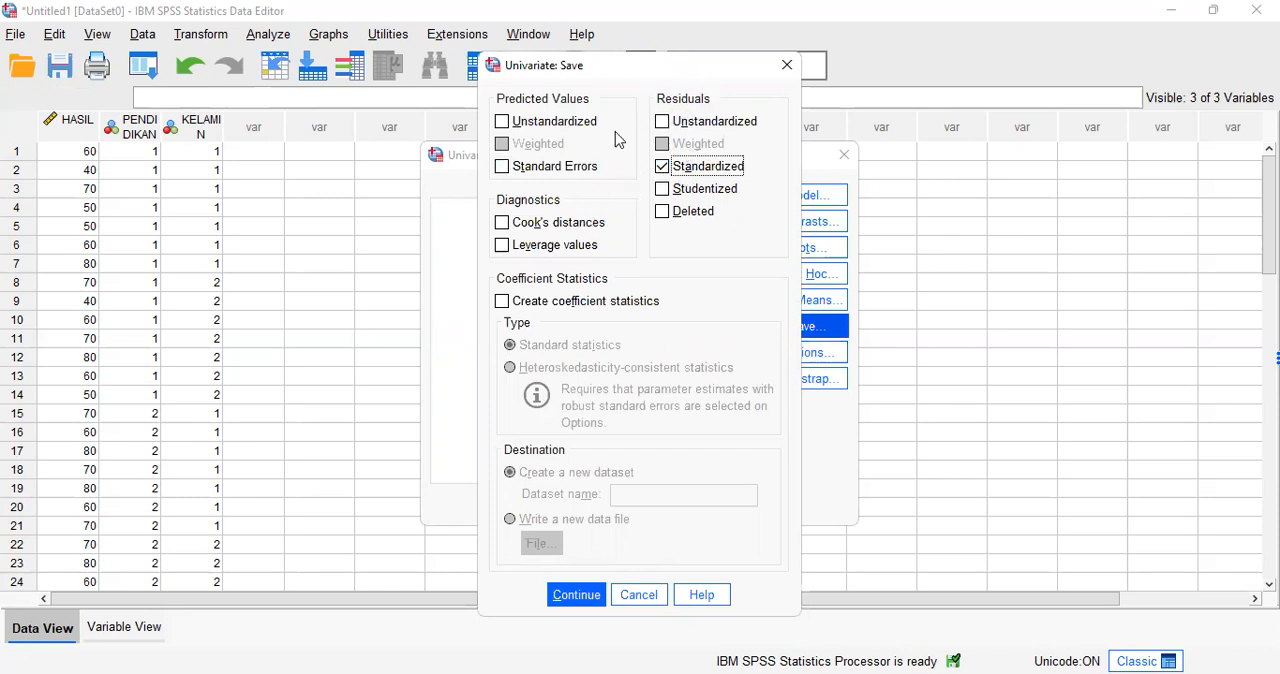
{"action": "left_click", "coordinate": [567, 597]}
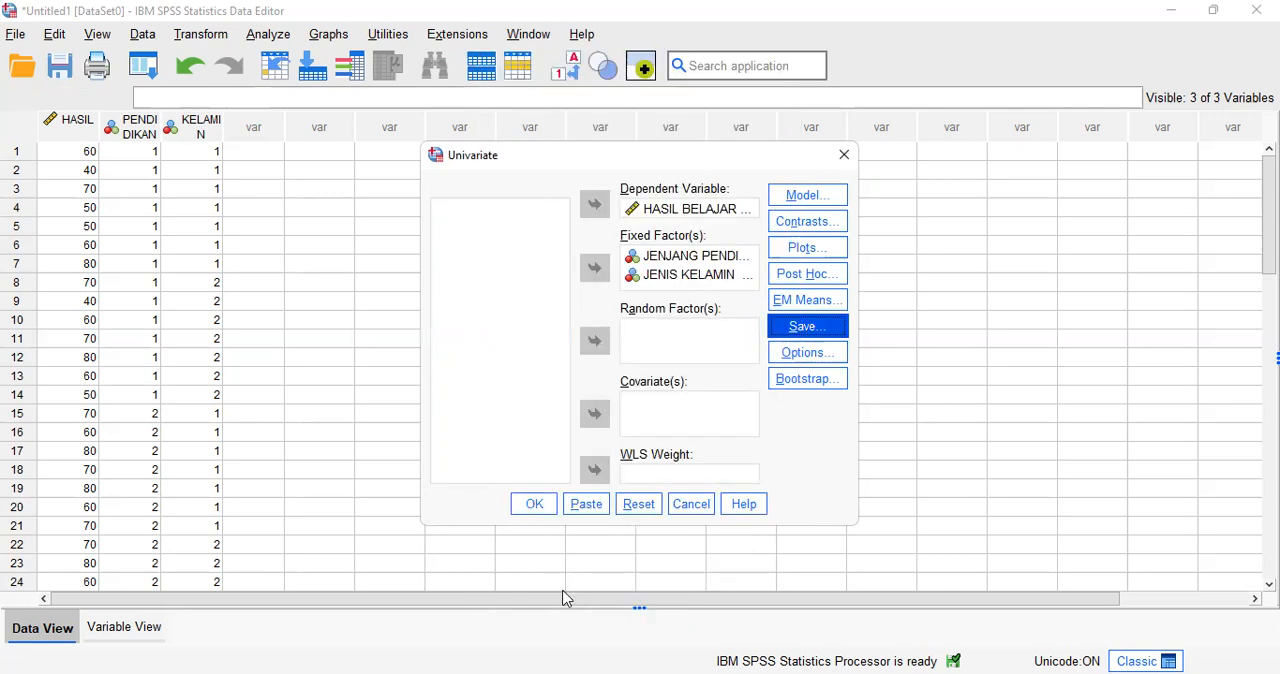
{"action": "left_click", "coordinate": [535, 510]}
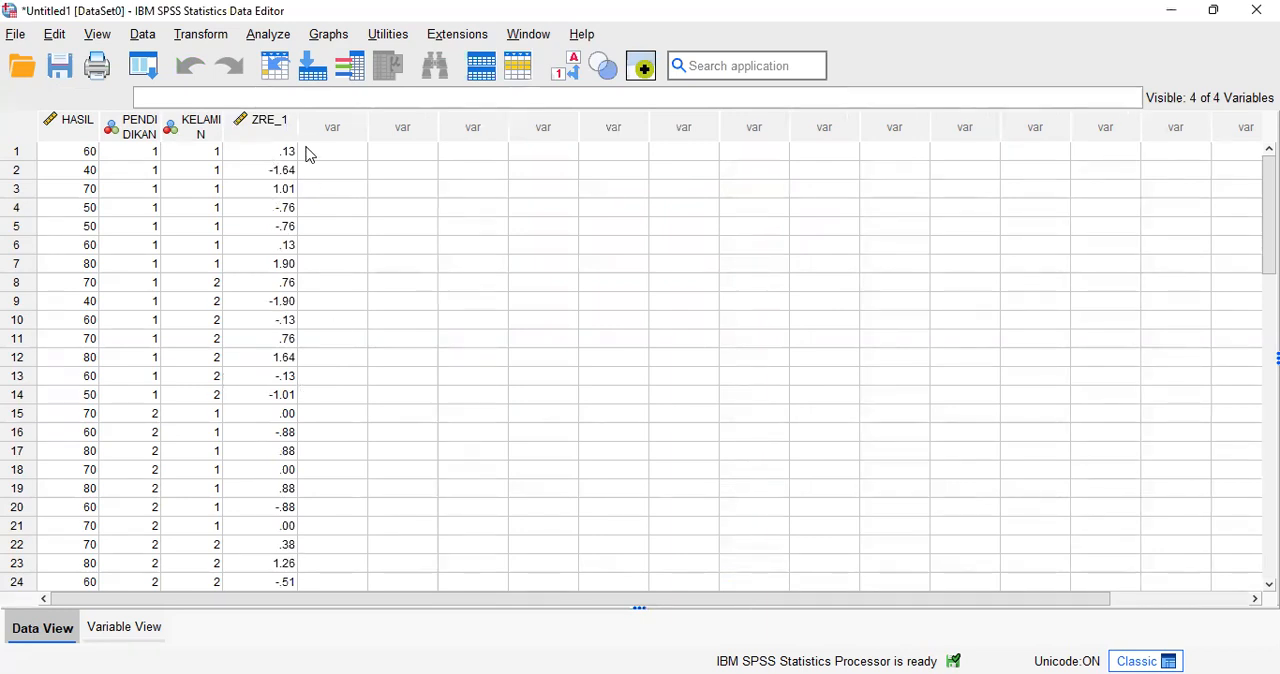
Step: Start an Explore analysis with the standardized residual as the dependent variable
{"action": "left_click", "coordinate": [269, 38]}
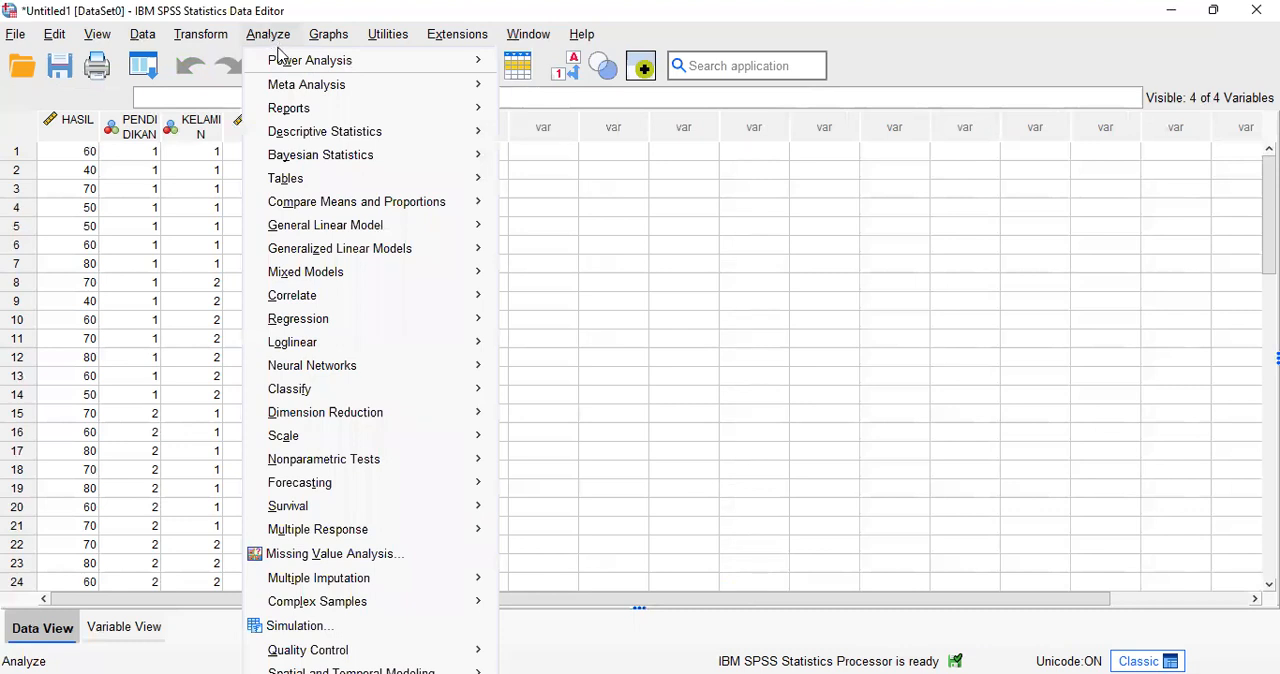
{"action": "mouse_move", "coordinate": [274, 48]}
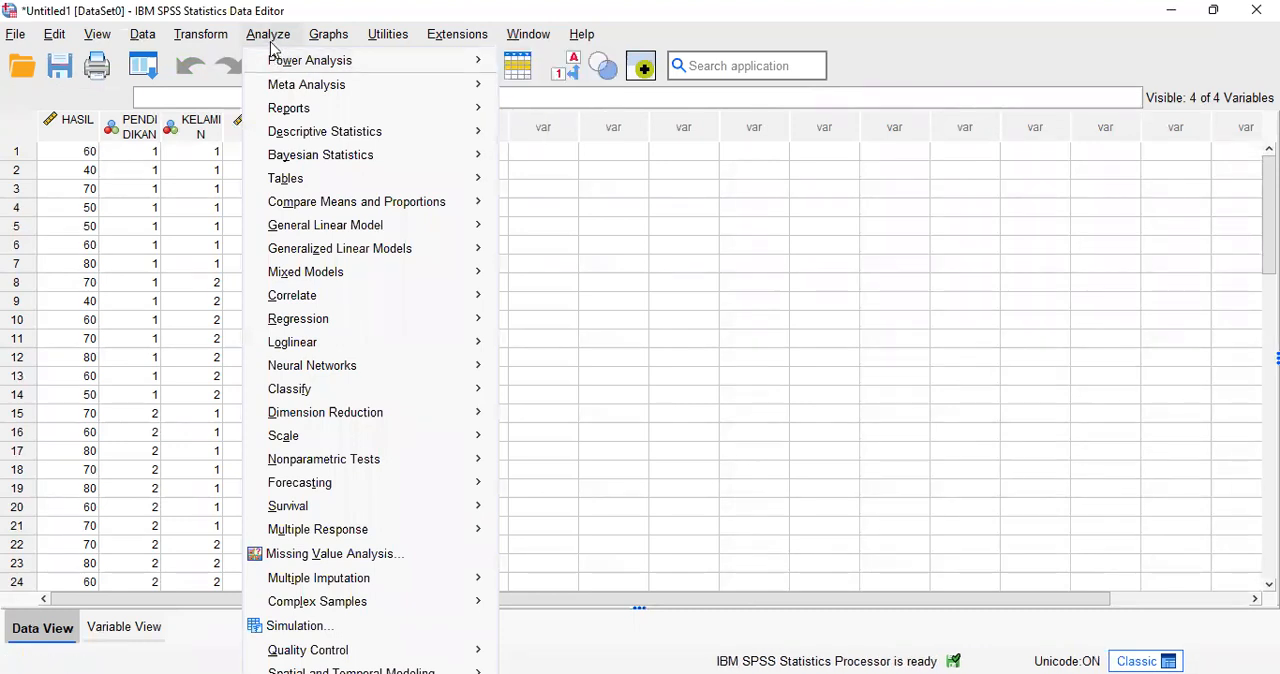
{"action": "mouse_move", "coordinate": [268, 166]}
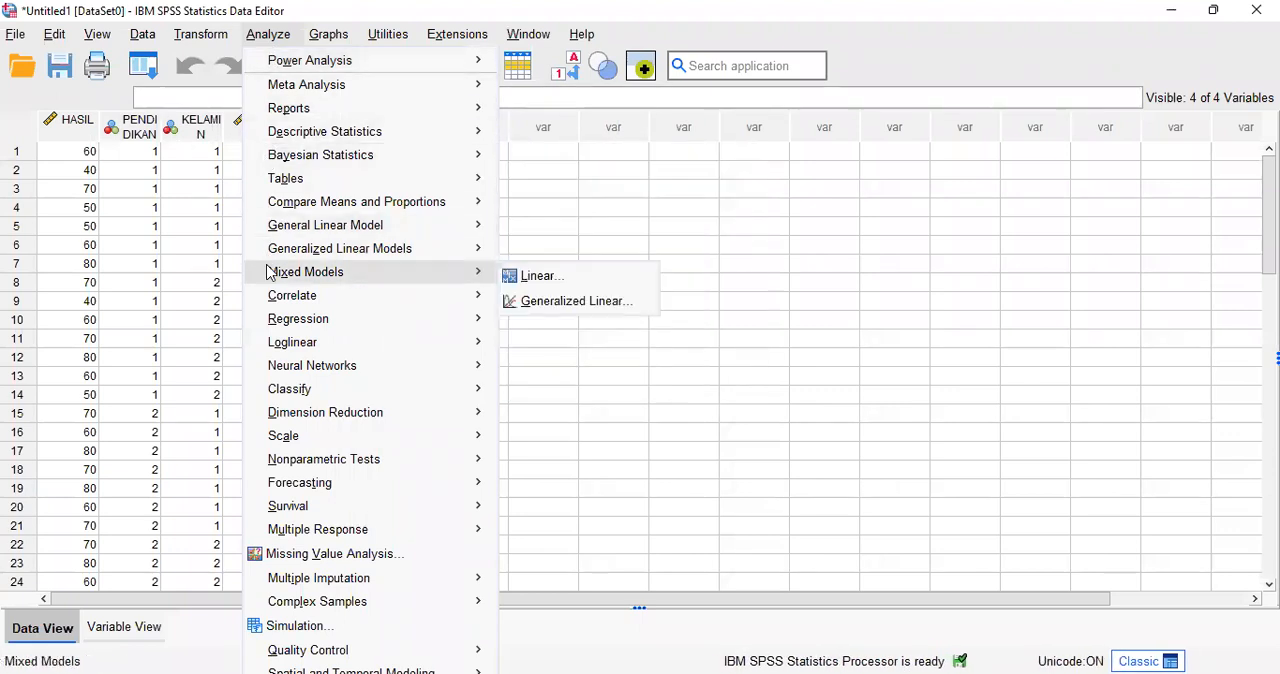
{"action": "mouse_move", "coordinate": [310, 138]}
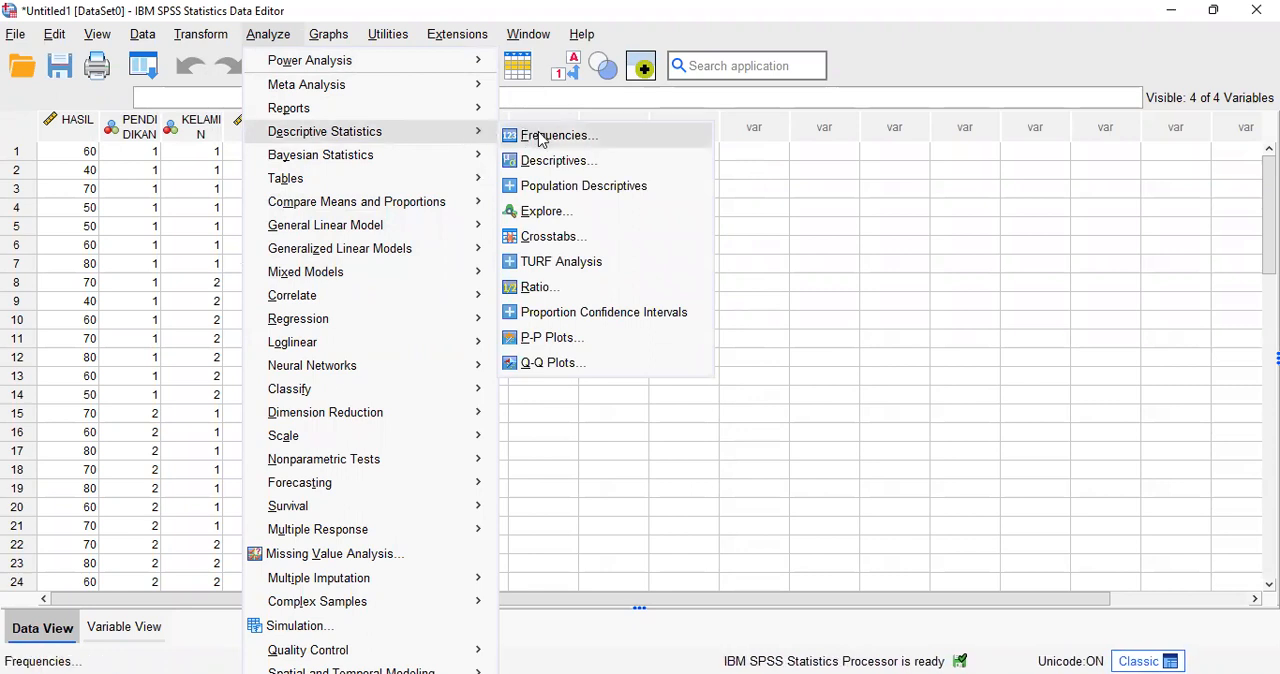
{"action": "left_click", "coordinate": [543, 212]}
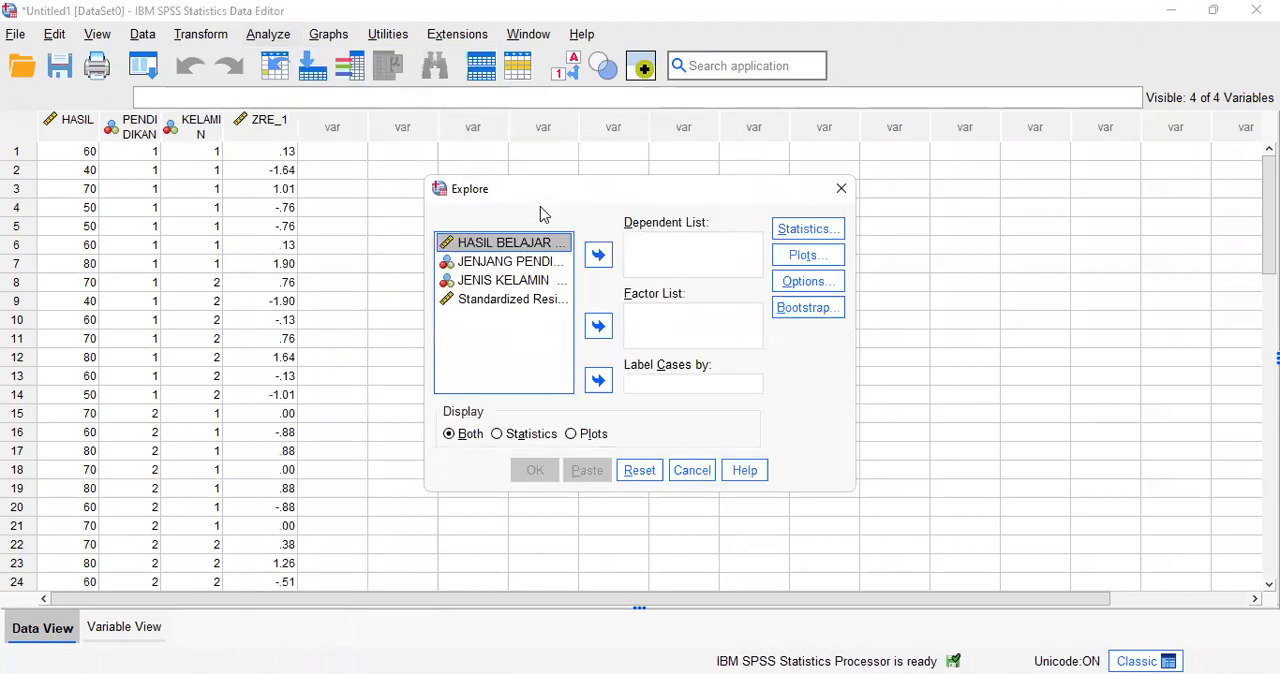
{"action": "left_click", "coordinate": [483, 301]}
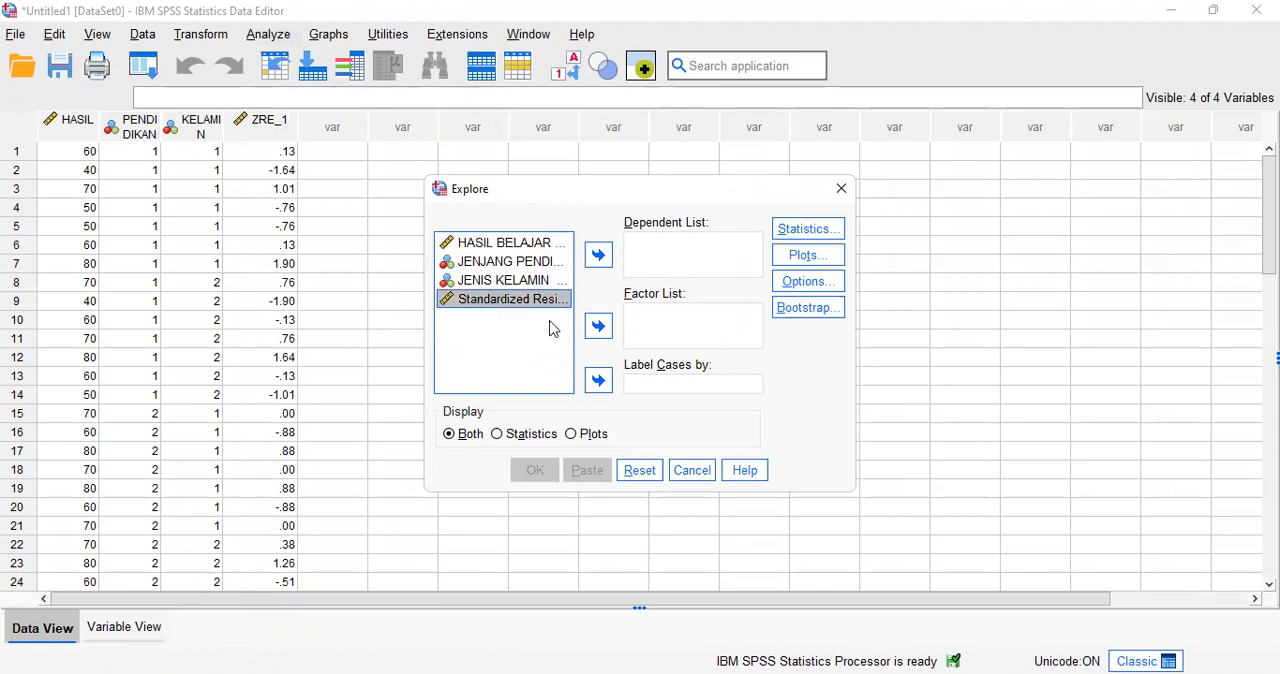
{"action": "left_click", "coordinate": [598, 256]}
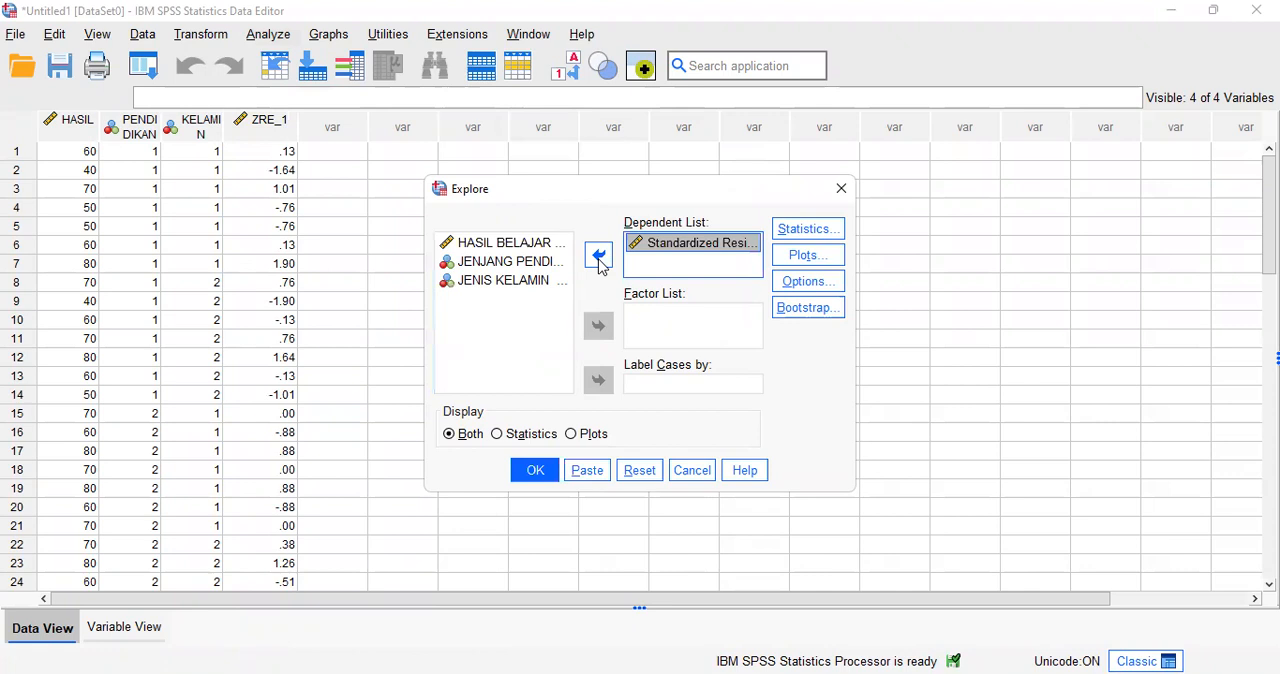
Step: Include normality plots with tests in the Explore analysis and run it
{"action": "left_click", "coordinate": [803, 258]}
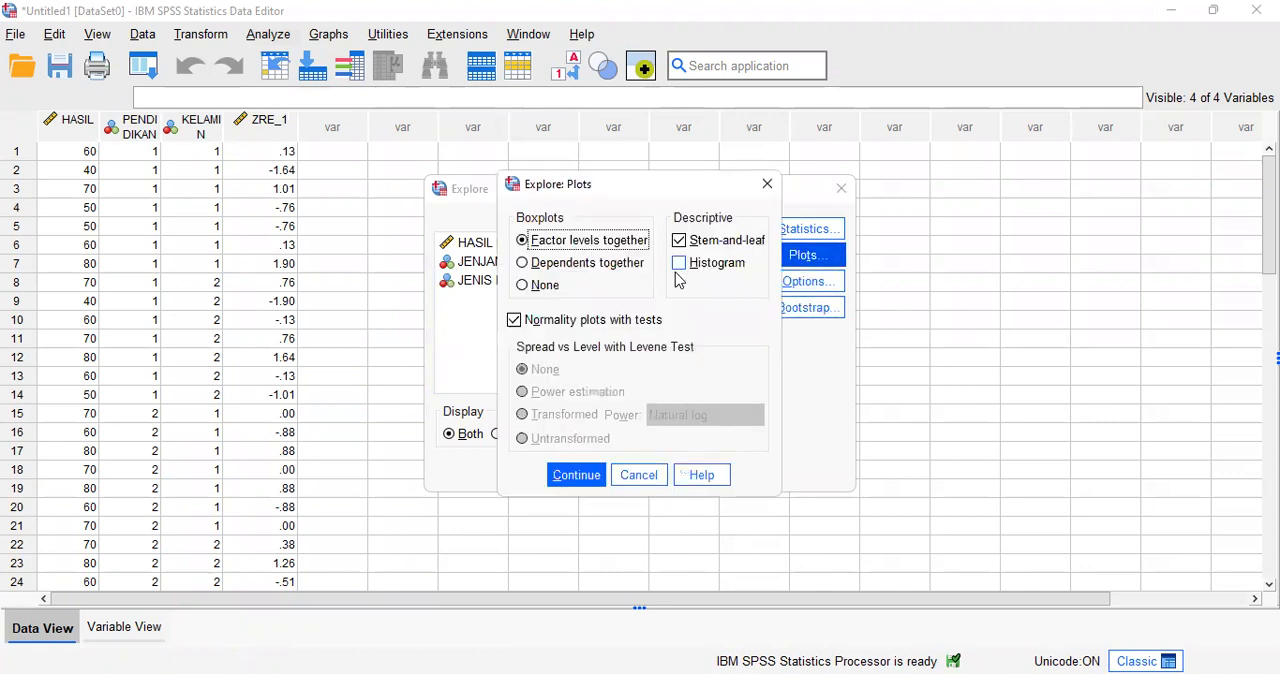
{"action": "left_click", "coordinate": [513, 324]}
{"action": "left_click", "coordinate": [513, 324]}
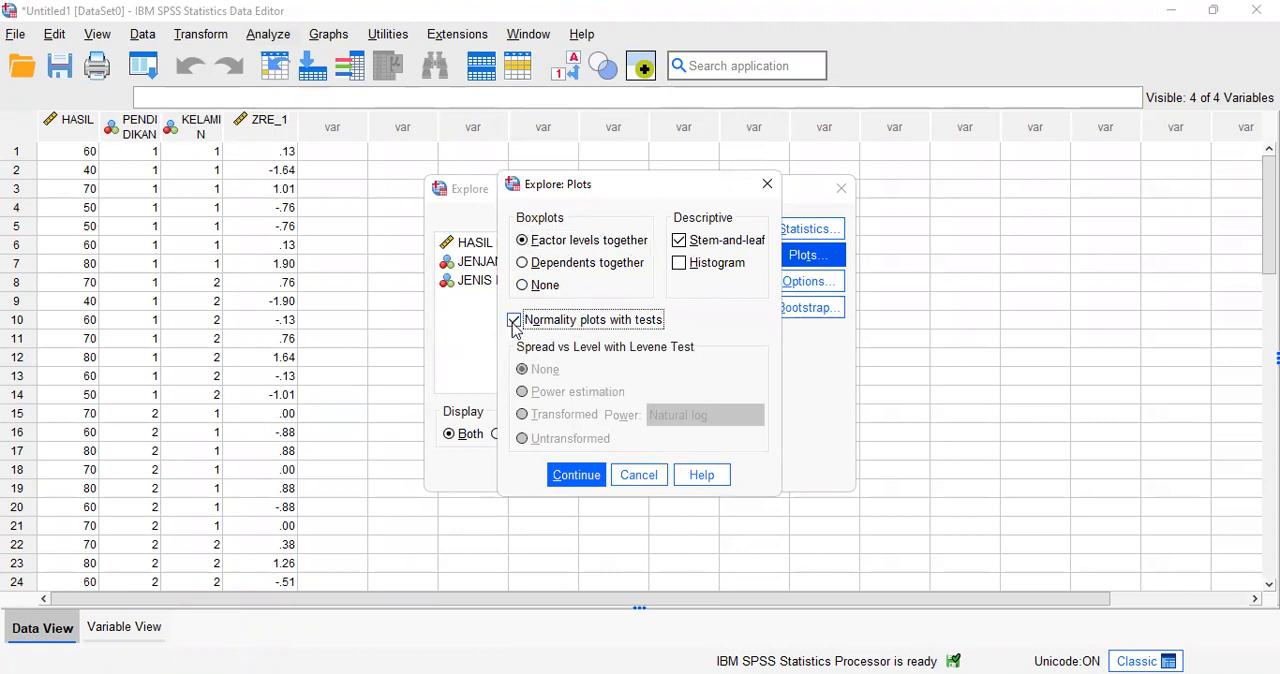
{"action": "left_click", "coordinate": [585, 478]}
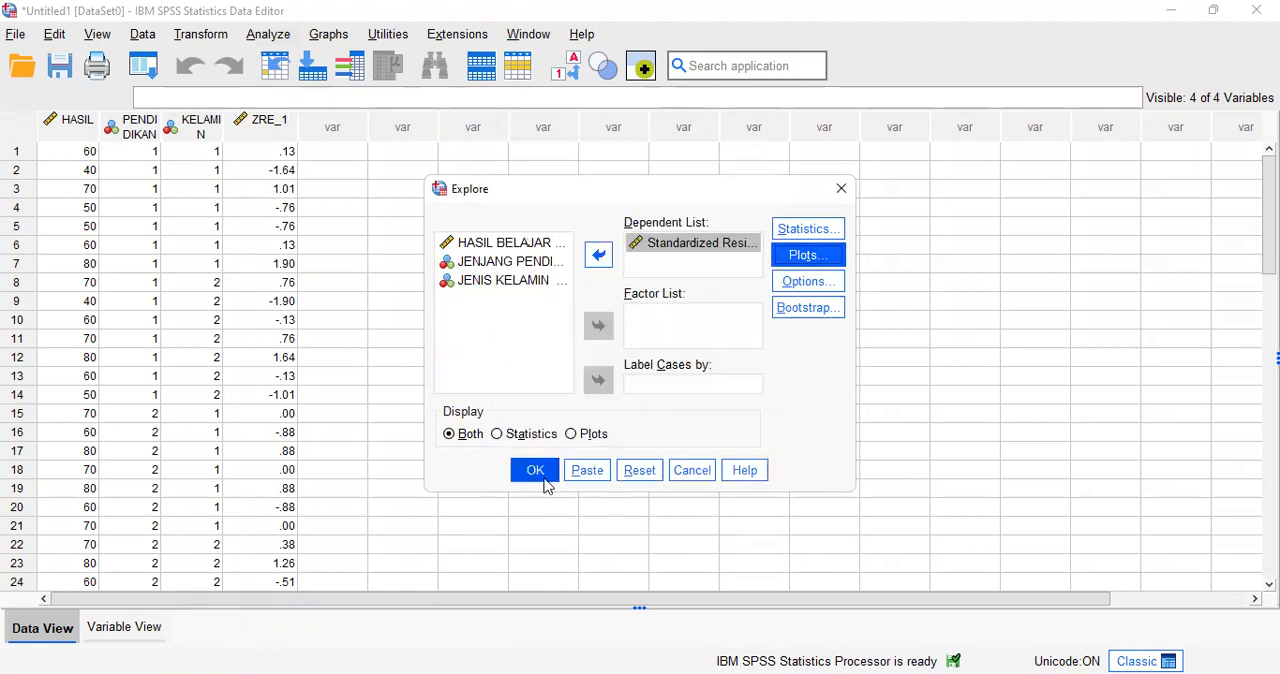
{"action": "left_click", "coordinate": [545, 484]}
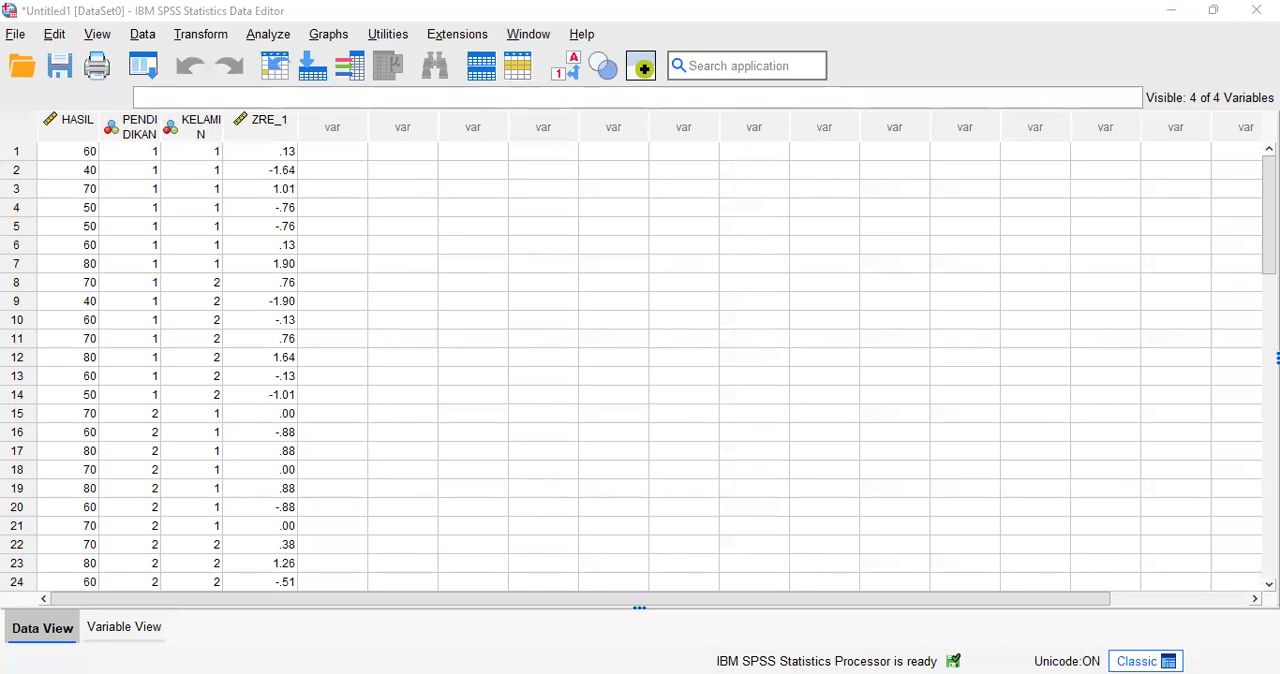
Step: Reopen the General Linear Model Univariate analysis and turn off saving the standardized residuals
{"action": "left_click", "coordinate": [407, 259]}
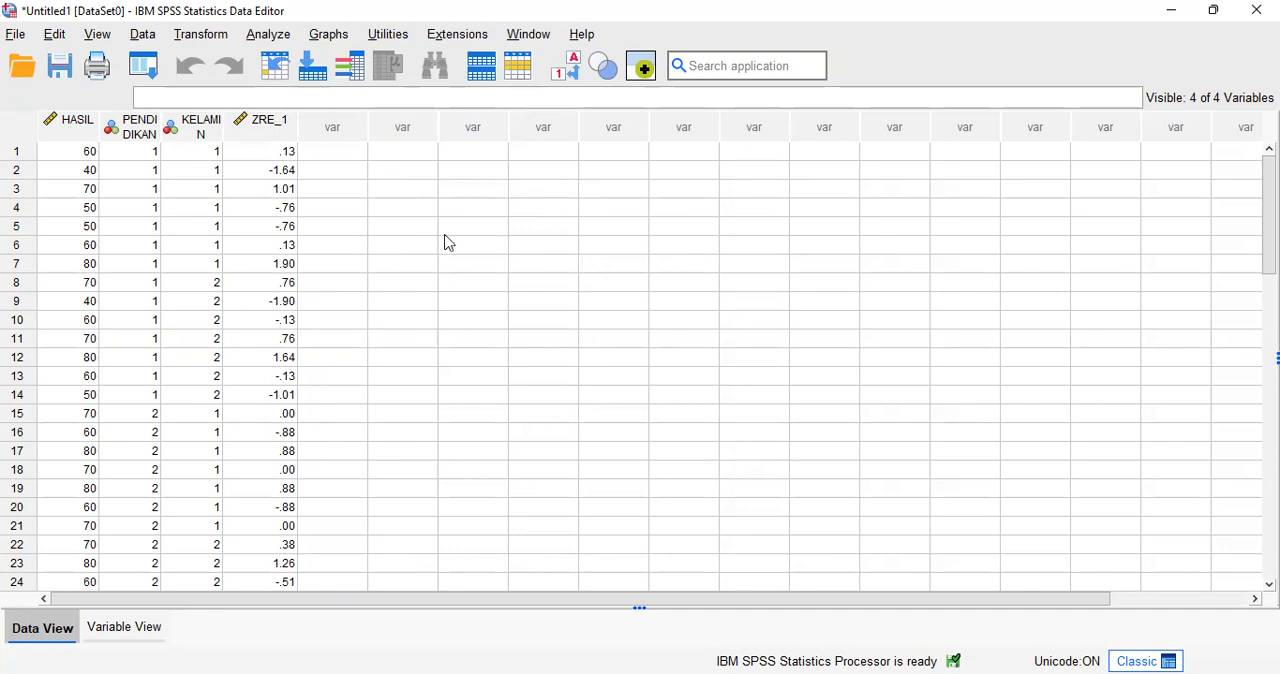
{"action": "left_click", "coordinate": [272, 38]}
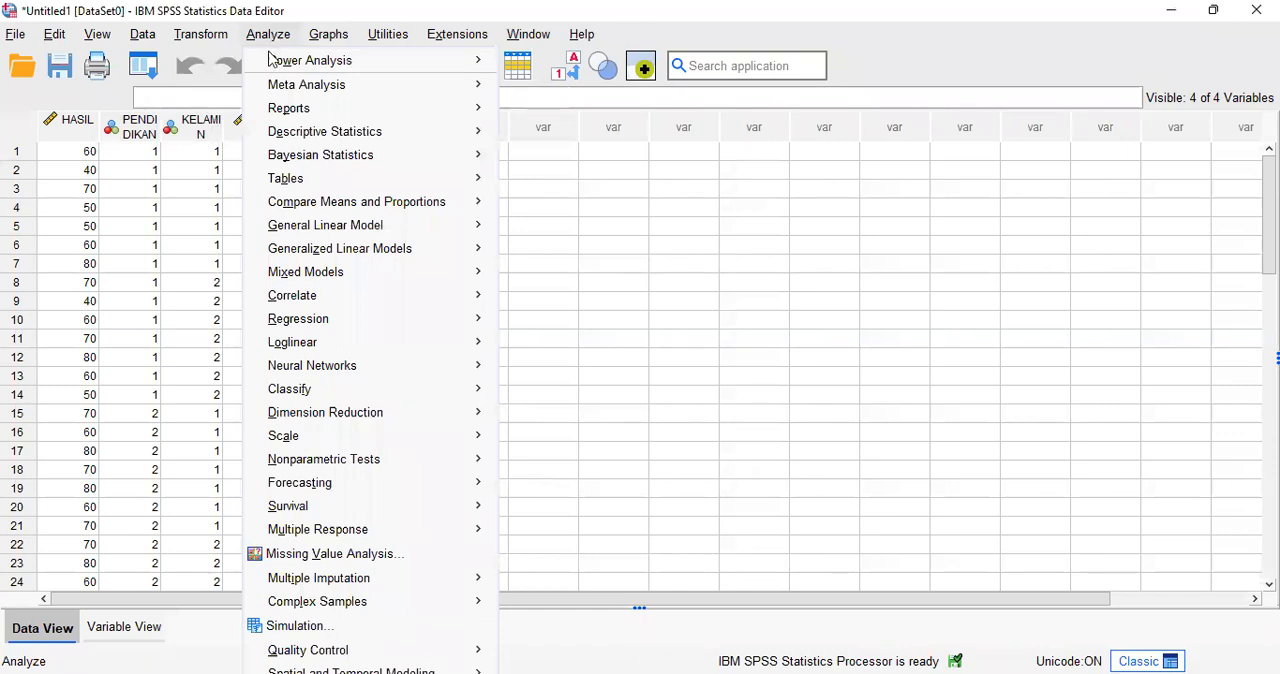
{"action": "mouse_move", "coordinate": [266, 259]}
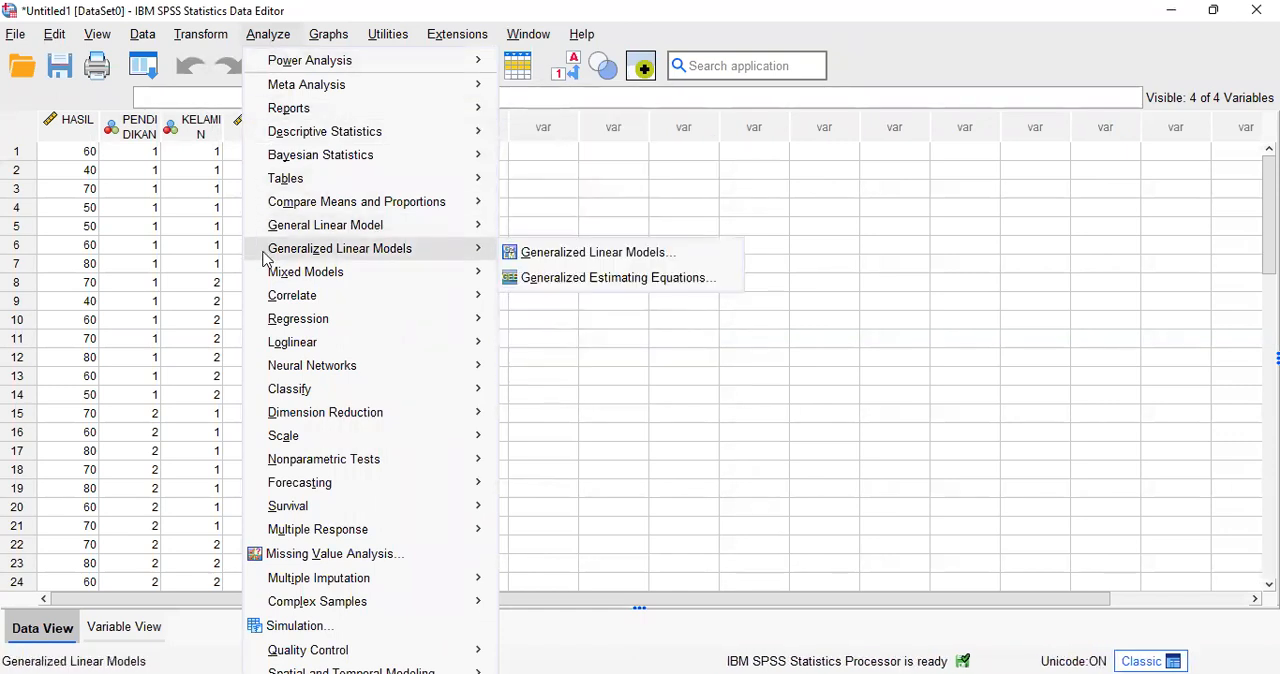
{"action": "mouse_move", "coordinate": [283, 238]}
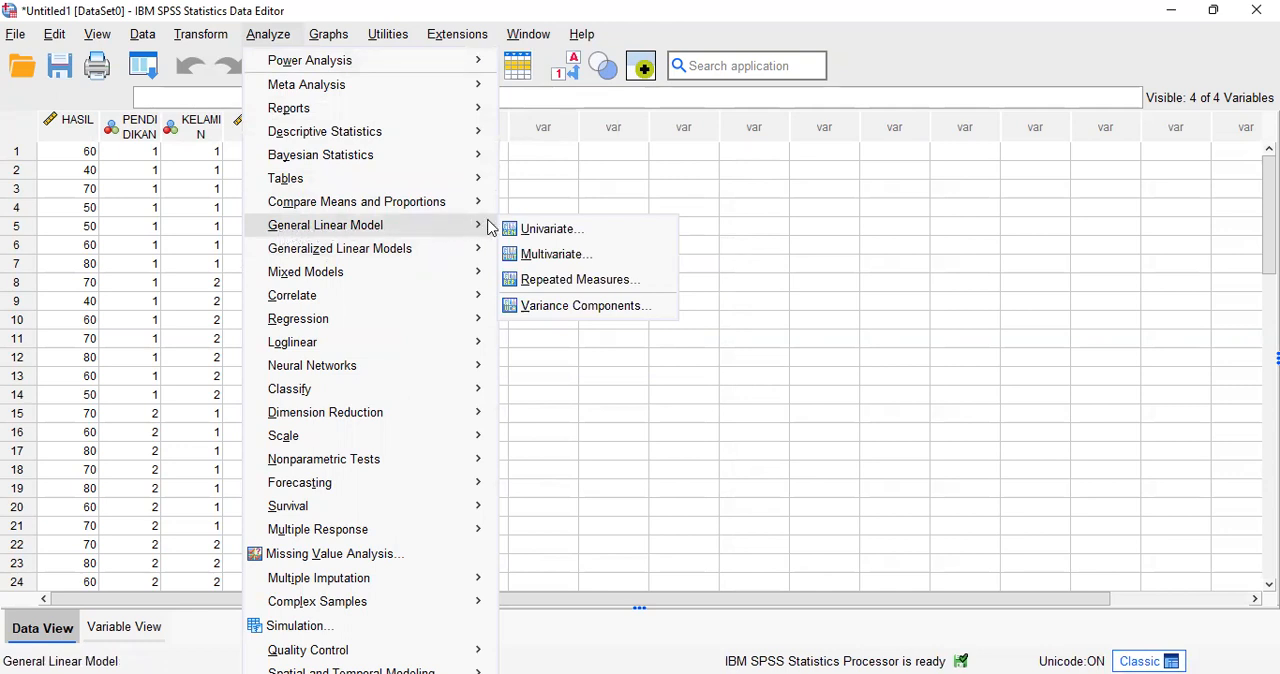
{"action": "left_click", "coordinate": [558, 240]}
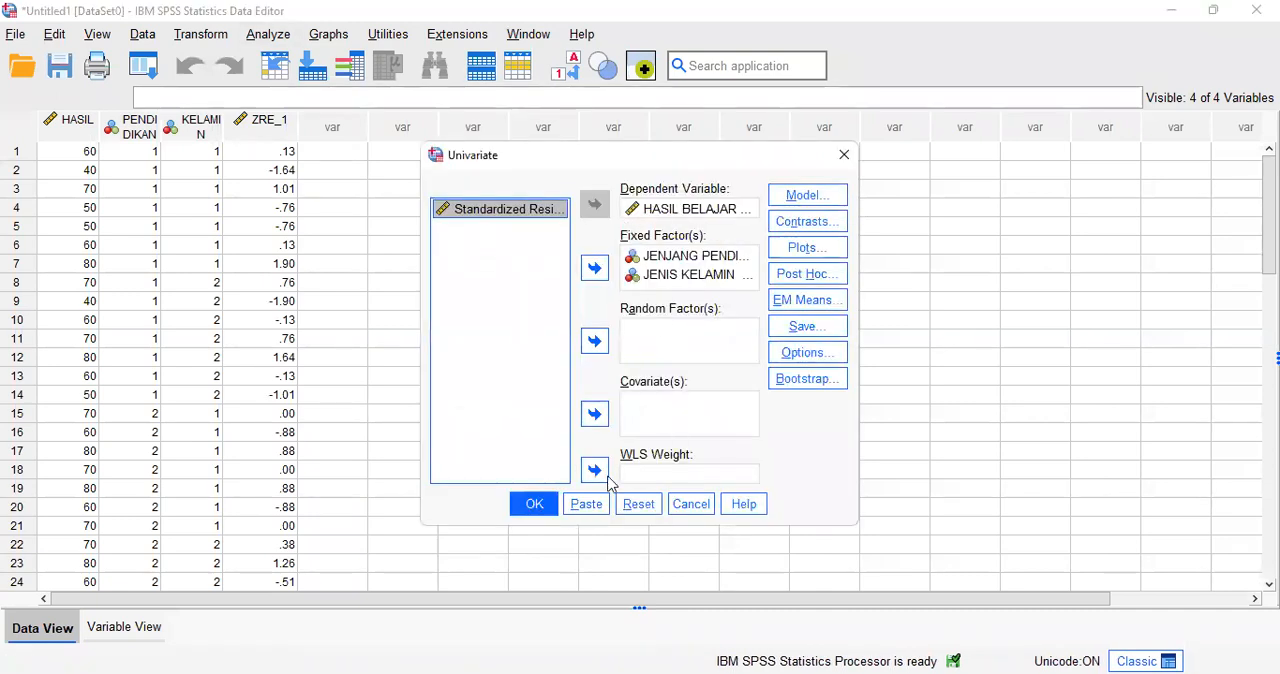
{"action": "left_click", "coordinate": [825, 336]}
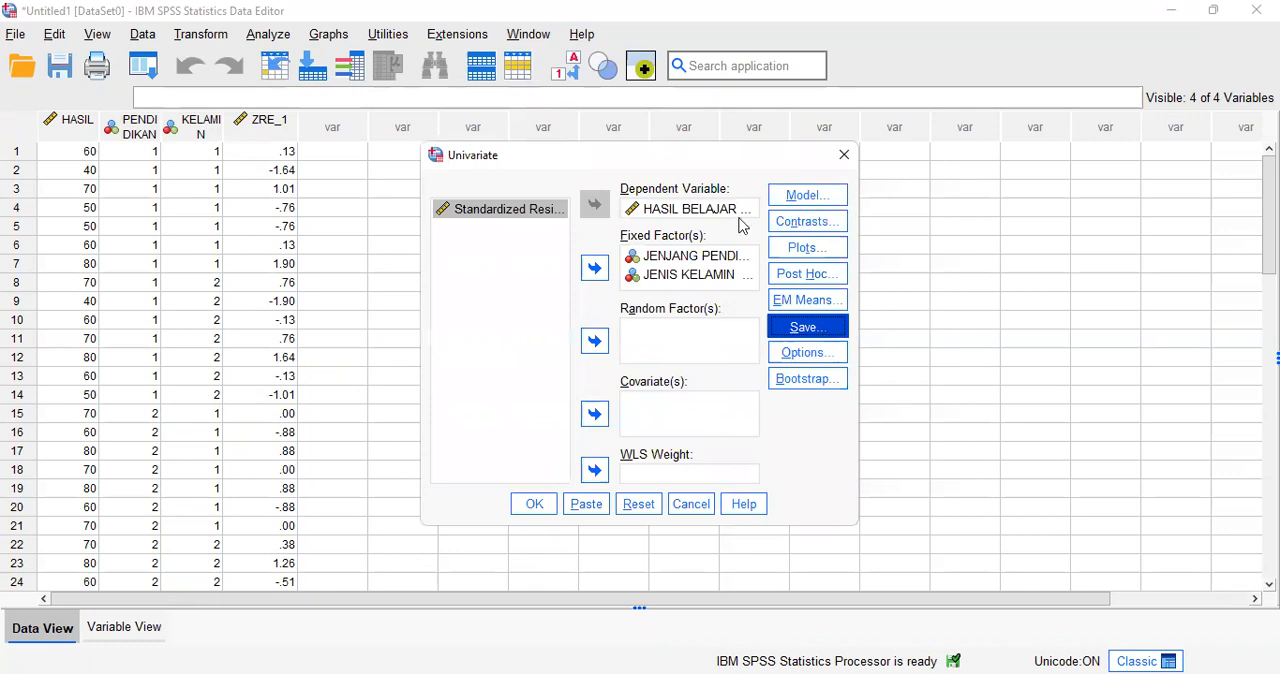
{"action": "left_click", "coordinate": [661, 168]}
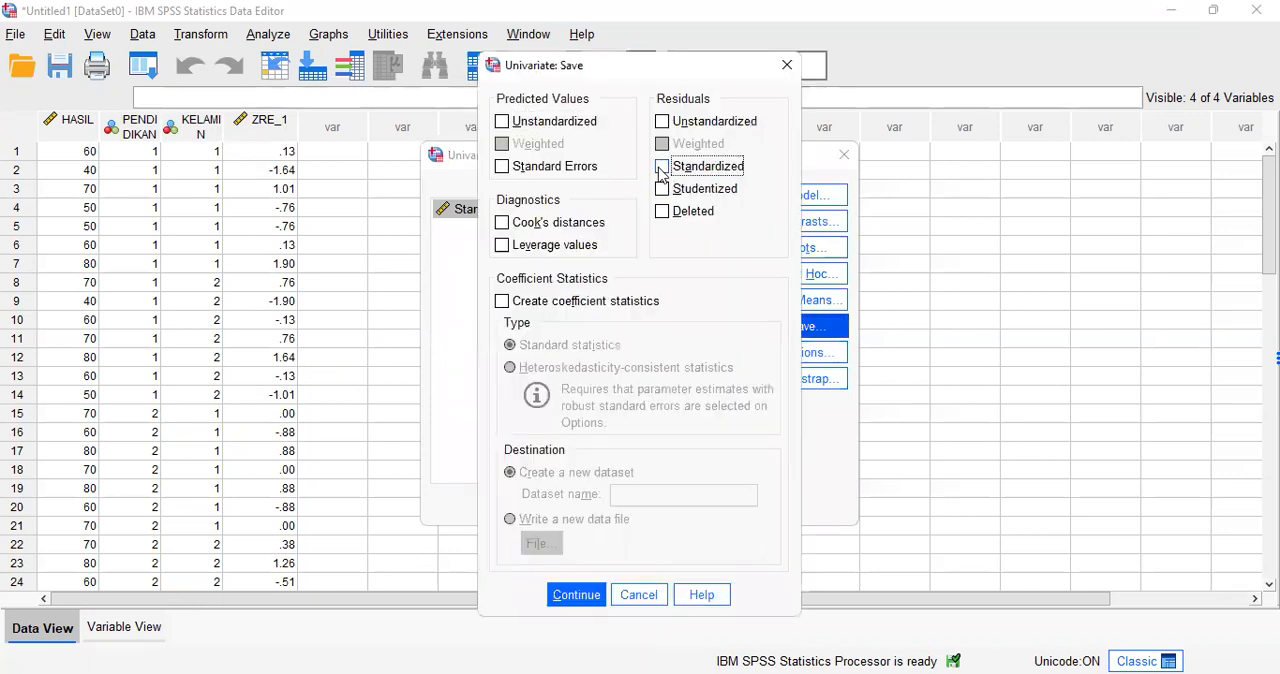
{"action": "left_click", "coordinate": [577, 596]}
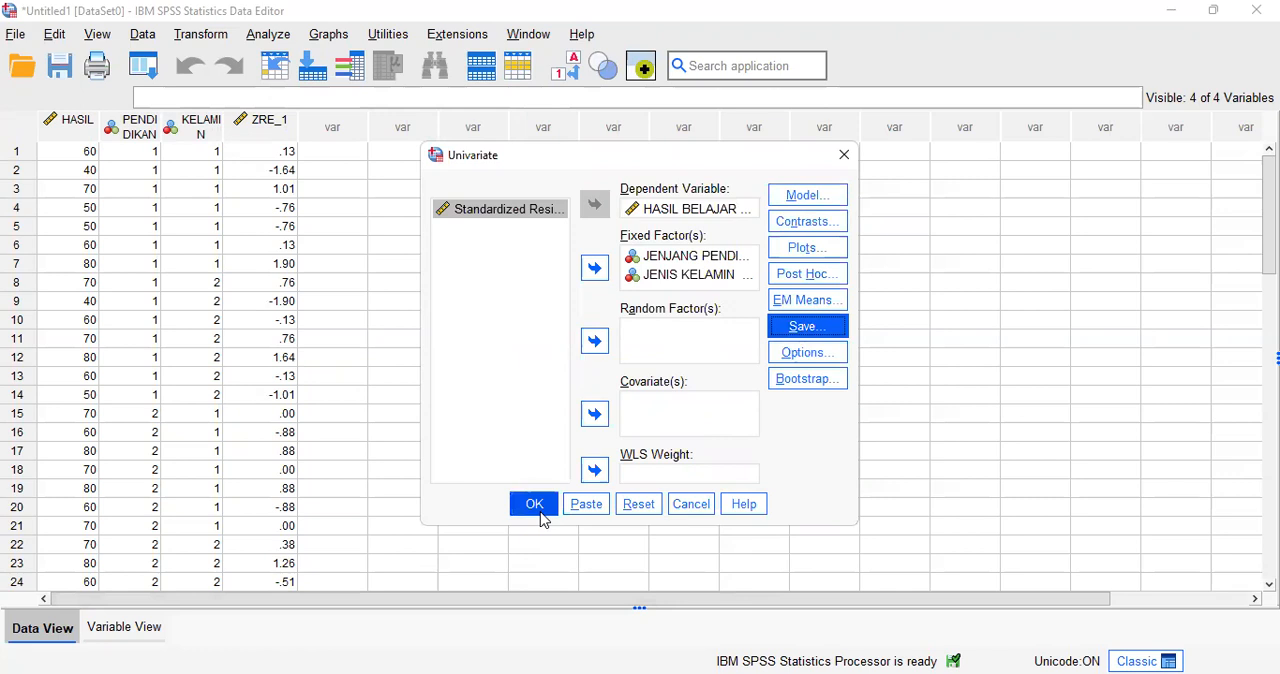
Step: Keep descriptive statistics selected in the display options and run the Univariate analysis of HASIL by PENDIDIKAN and KELAMIN
{"action": "left_click", "coordinate": [806, 355]}
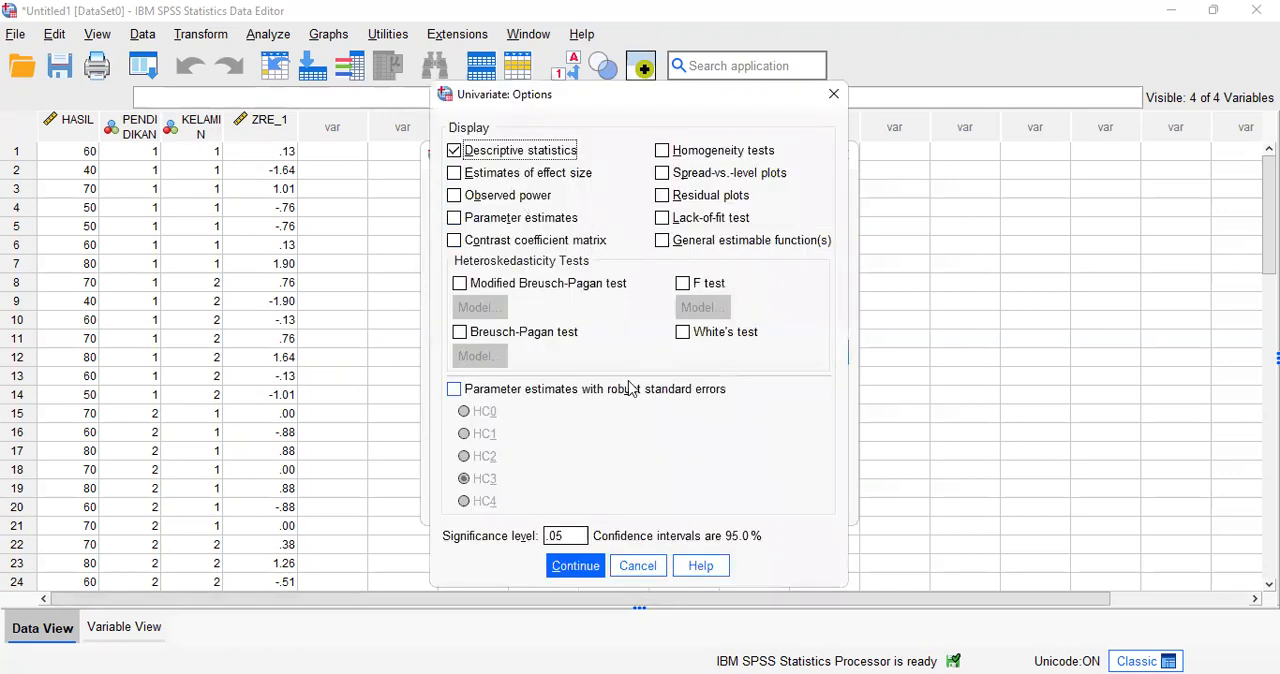
{"action": "left_click", "coordinate": [590, 577]}
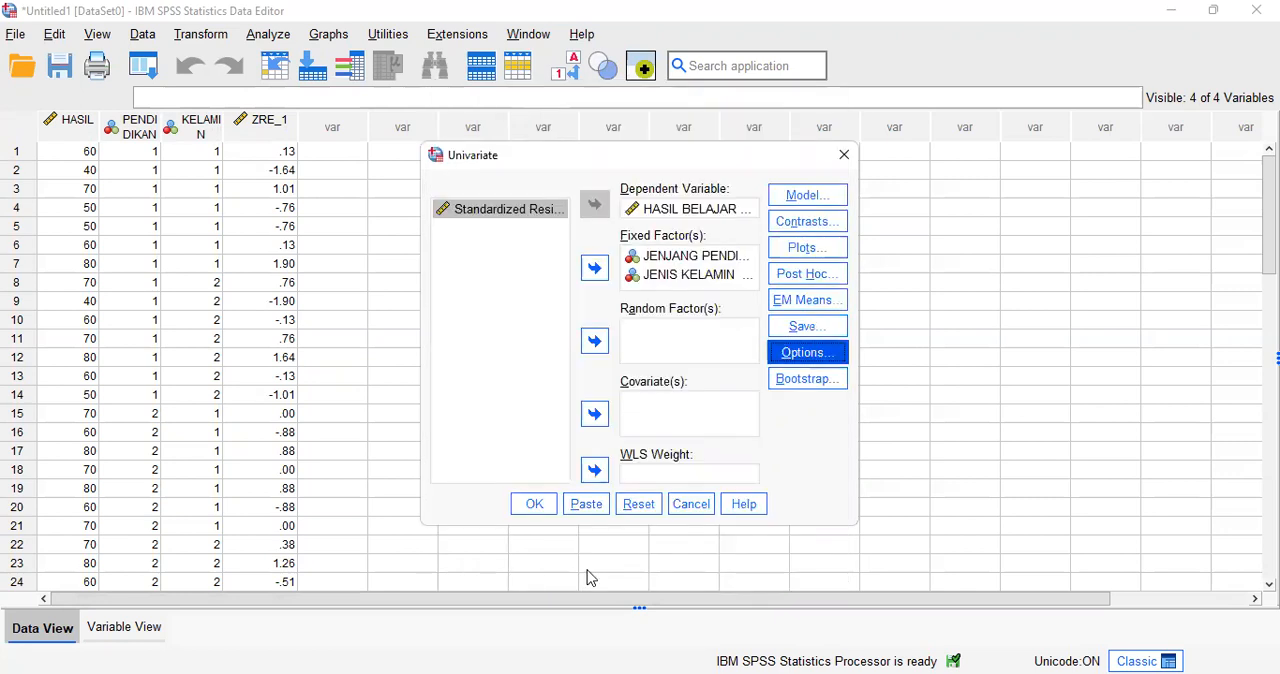
{"action": "left_click", "coordinate": [533, 510]}
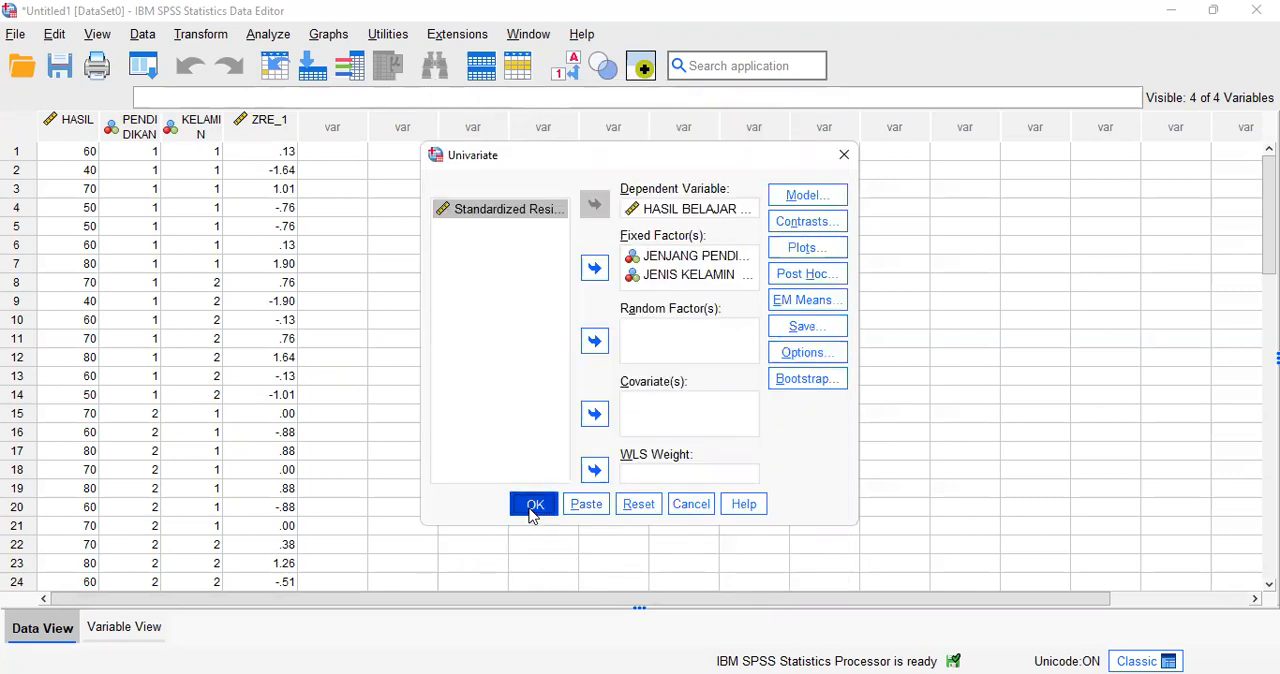